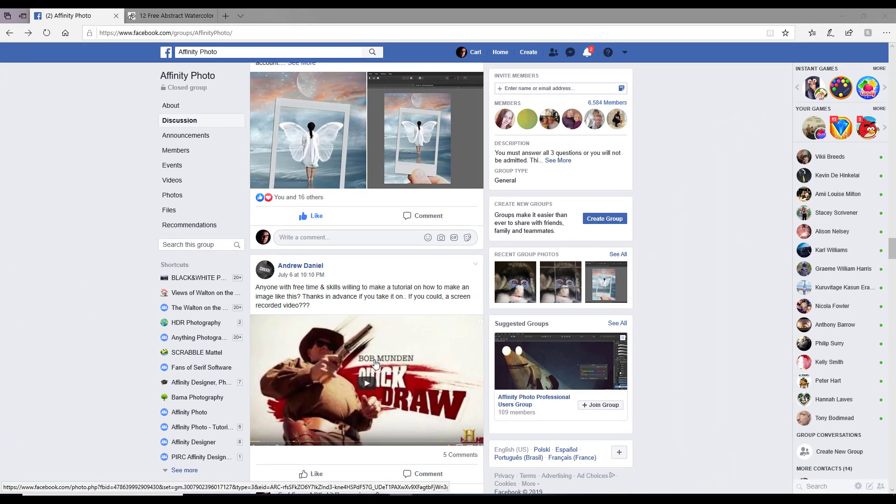
Examine the Quick Draw tutorial request in the Affinity Photo group and the sample images posted in its comments.
{"action": "scroll", "coordinate": [390, 413], "scroll_direction": "down", "scroll_amount": 4}
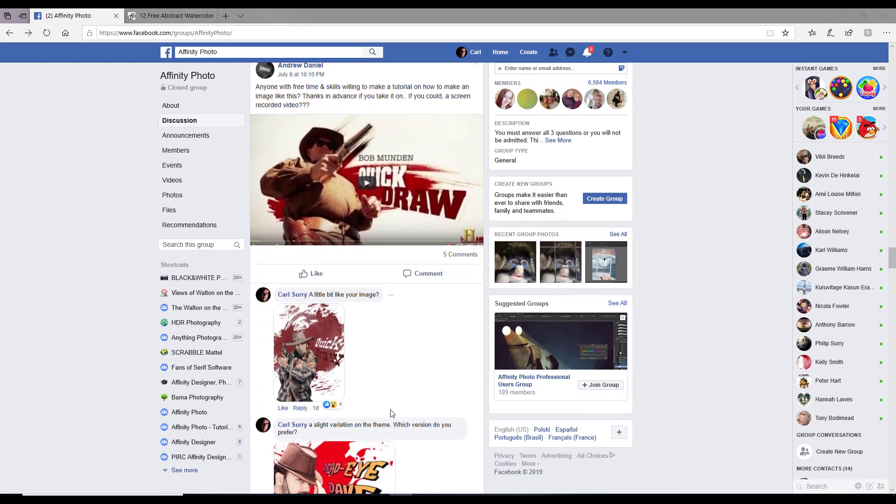
{"action": "scroll", "coordinate": [384, 371], "scroll_direction": "down", "scroll_amount": 3}
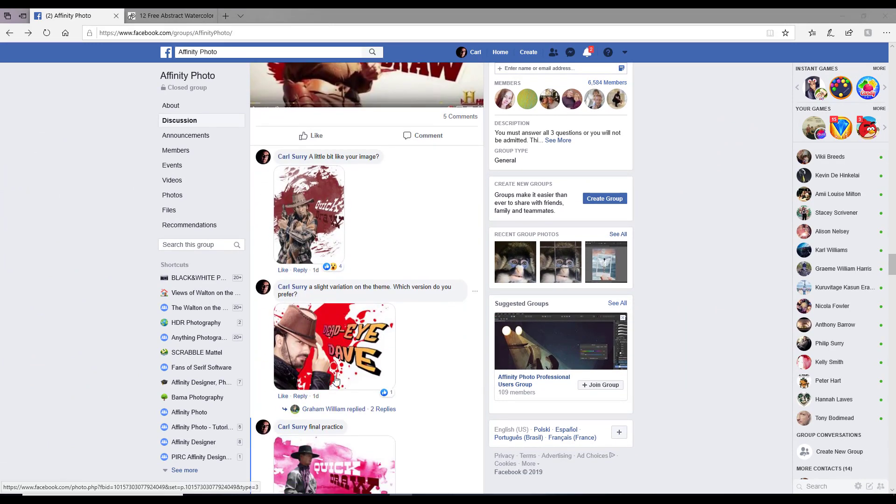
{"action": "scroll", "coordinate": [355, 391], "scroll_direction": "up", "scroll_amount": 3}
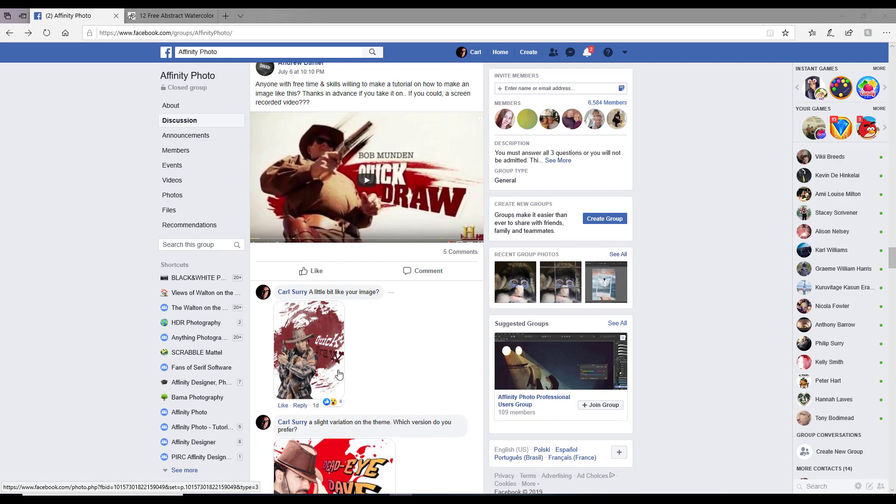
{"action": "scroll", "coordinate": [380, 397], "scroll_direction": "down", "scroll_amount": 4}
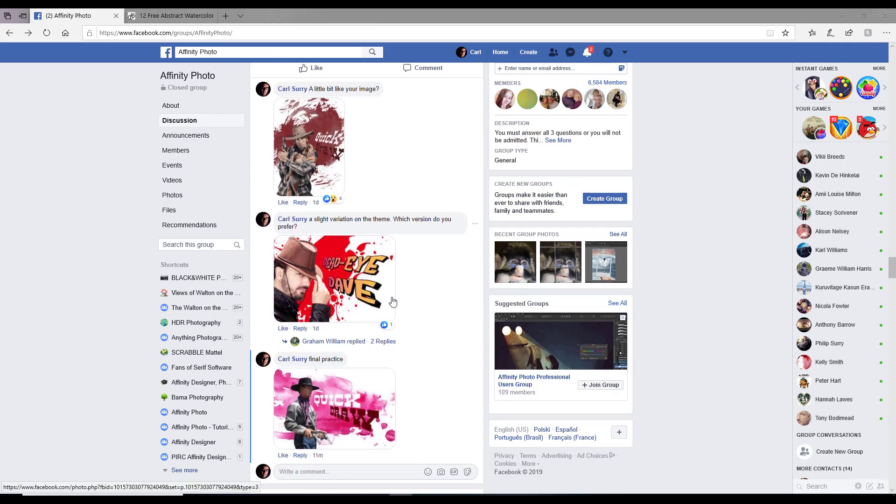
{"action": "scroll", "coordinate": [433, 414], "scroll_direction": "down", "scroll_amount": 3}
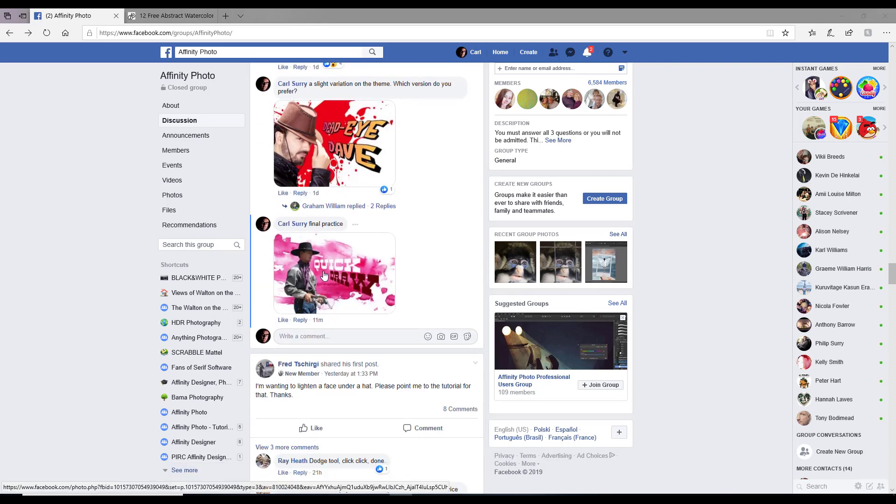
{"action": "scroll", "coordinate": [351, 290], "scroll_direction": "up", "scroll_amount": 6}
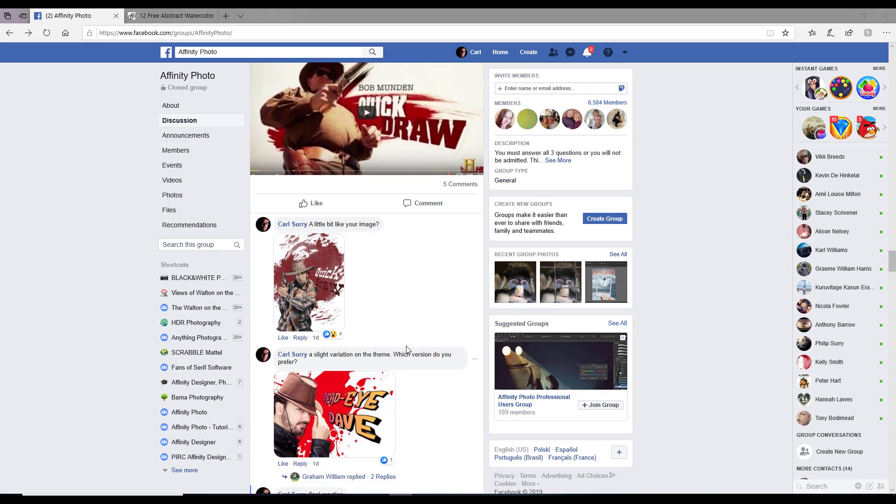
{"action": "scroll", "coordinate": [407, 350], "scroll_direction": "up", "scroll_amount": 3}
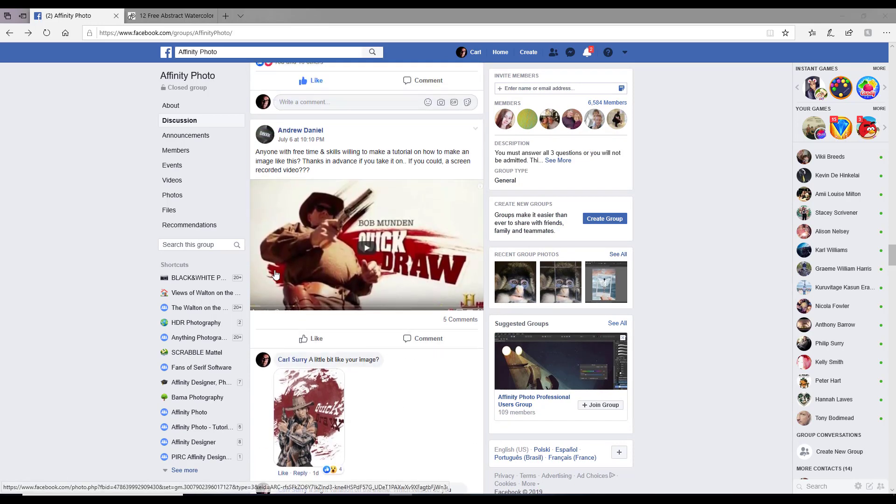
{"action": "scroll", "coordinate": [326, 270], "scroll_direction": "down", "scroll_amount": 4}
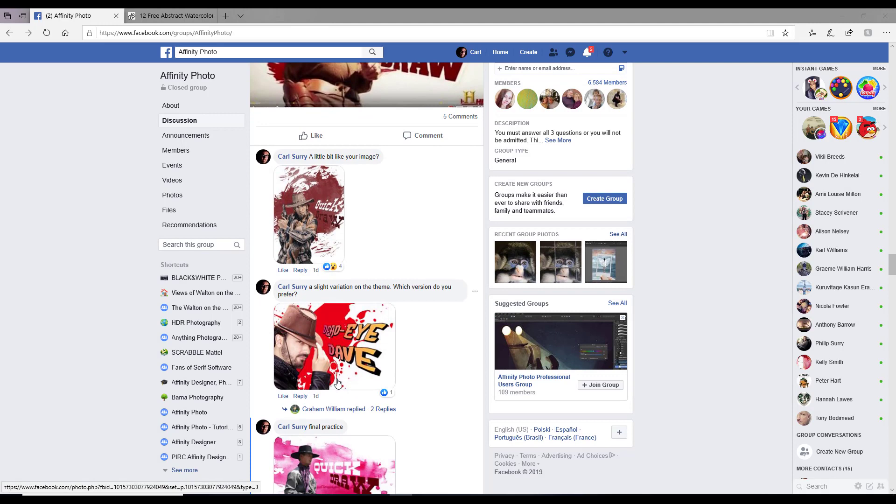
{"action": "scroll", "coordinate": [326, 271], "scroll_direction": "down", "scroll_amount": 1}
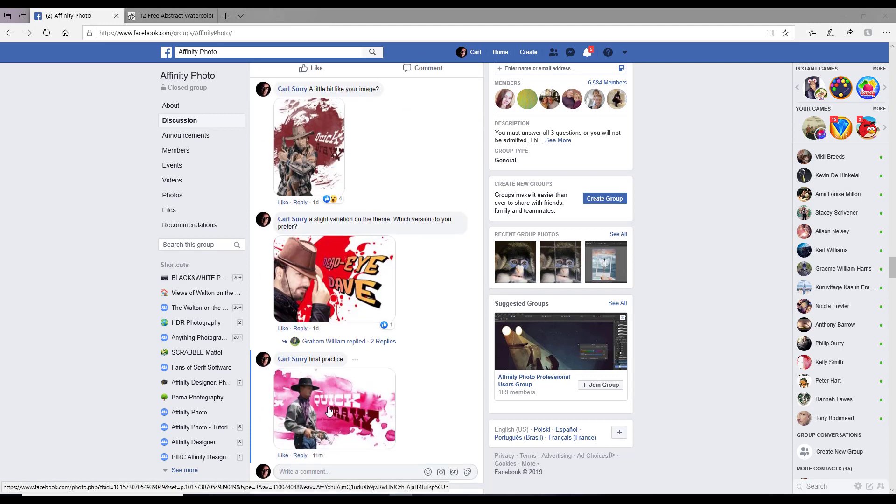
Look through the preview images on the deeezy page for 12 Free Abstract Watercolor Textures.
{"action": "left_click", "coordinate": [163, 18]}
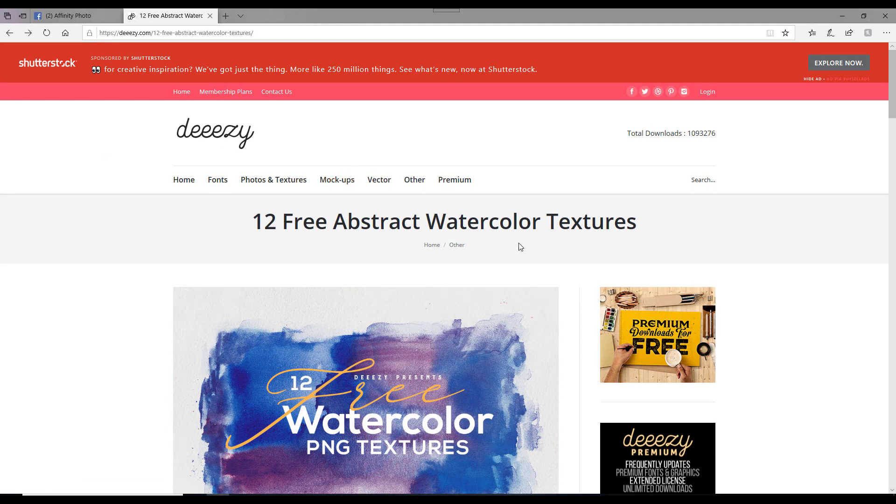
{"action": "scroll", "coordinate": [520, 246], "scroll_direction": "down", "scroll_amount": 15}
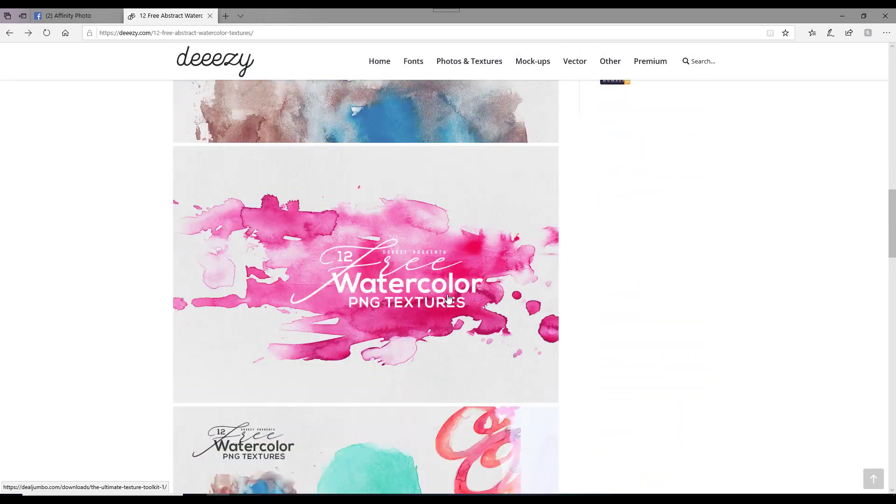
{"action": "scroll", "coordinate": [448, 299], "scroll_direction": "down", "scroll_amount": 2}
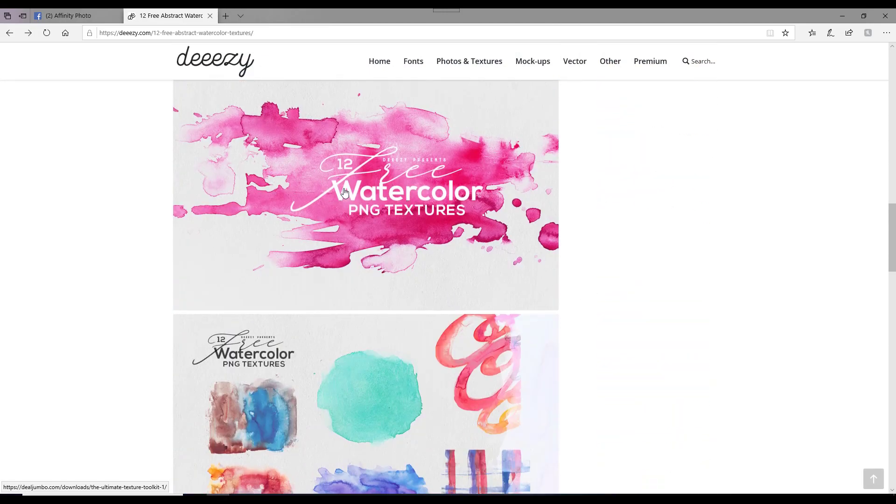
{"action": "scroll", "coordinate": [408, 233], "scroll_direction": "up", "scroll_amount": 10}
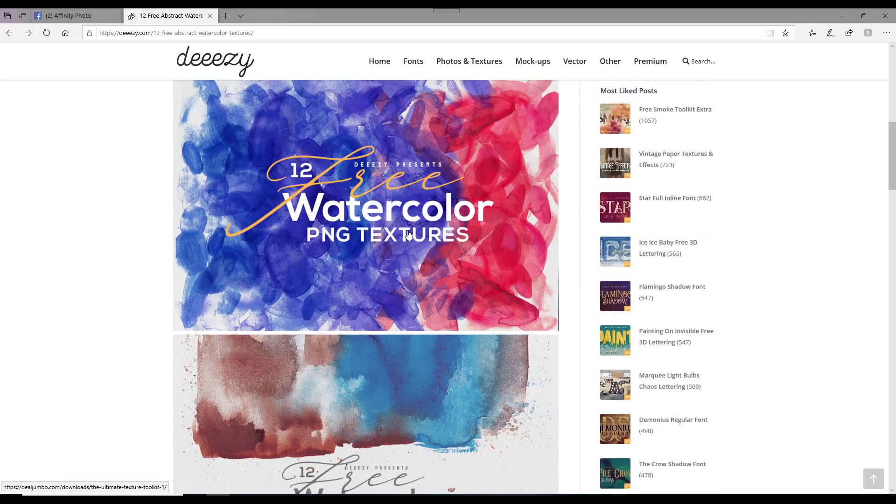
{"action": "scroll", "coordinate": [408, 233], "scroll_direction": "up", "scroll_amount": 10}
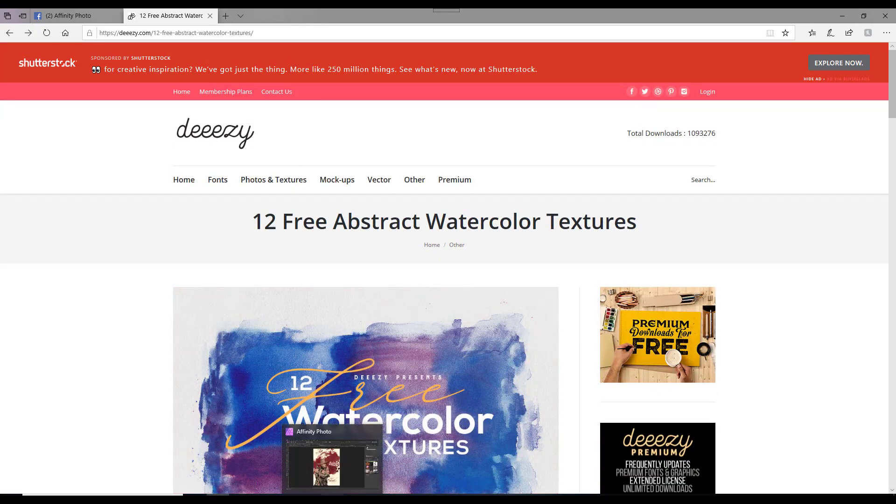
Switch to Affinity Photo and review the finished examples quickdraw.jpg, quickdraw2.jpg and quickdraw3.
{"action": "left_click", "coordinate": [332, 499]}
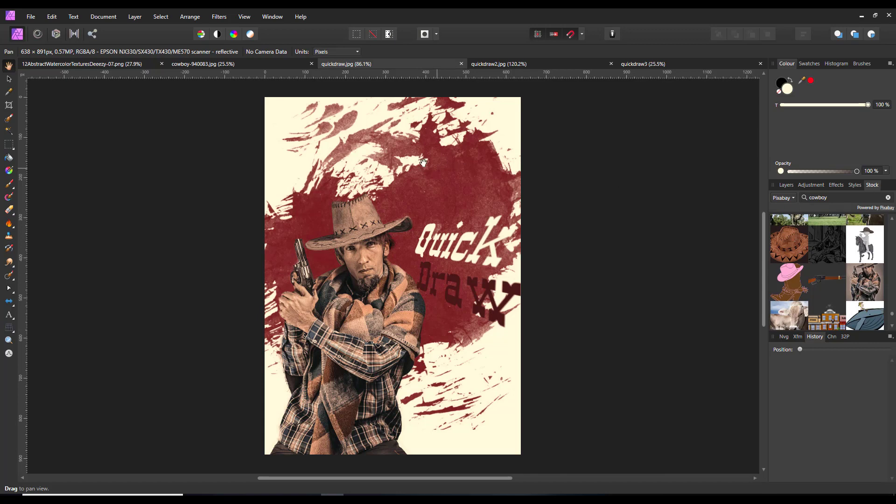
{"action": "left_click", "coordinate": [534, 62]}
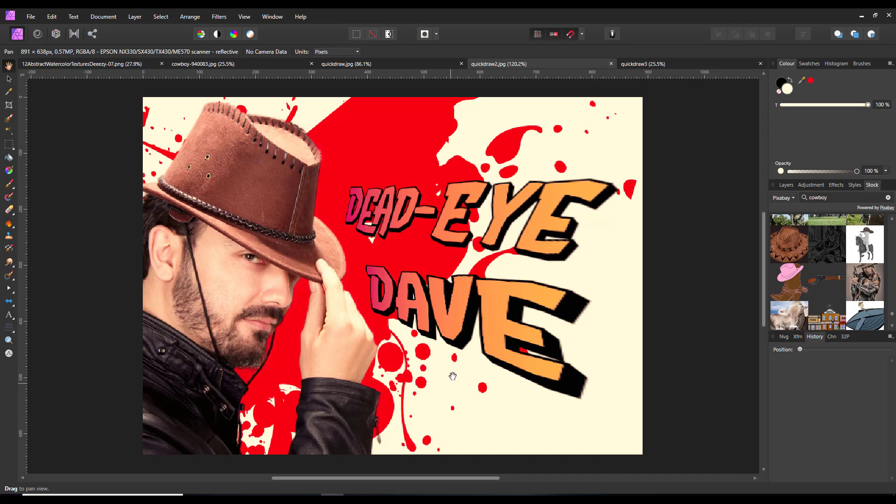
{"action": "left_click", "coordinate": [677, 64]}
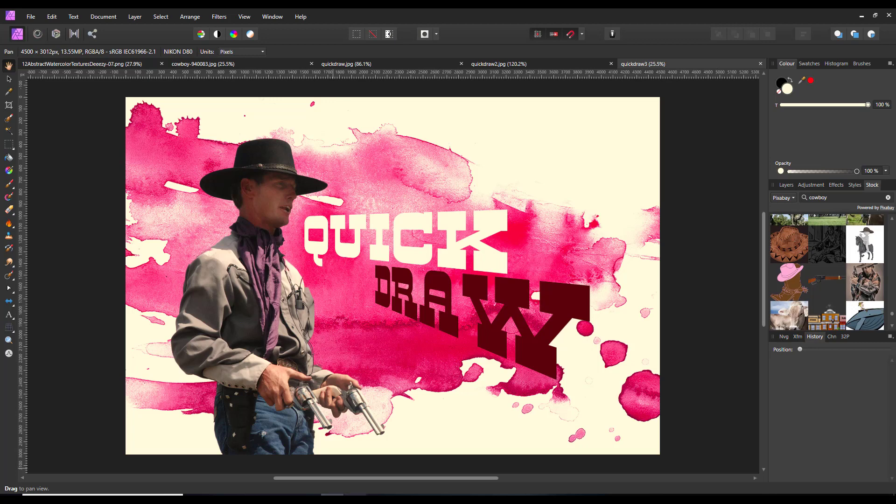
Switch to Affinity Publisher, view the free font collection offer on its welcome screen, and close that screen.
{"action": "left_click", "coordinate": [355, 497]}
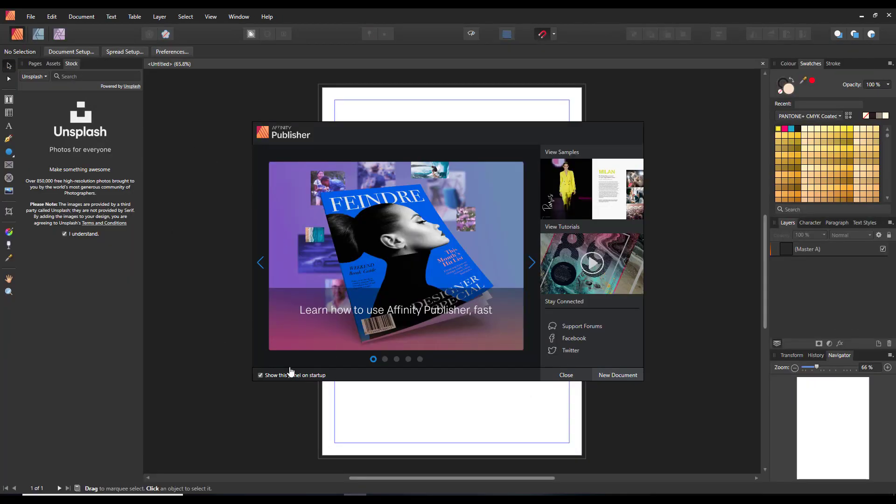
{"action": "left_click", "coordinate": [385, 360]}
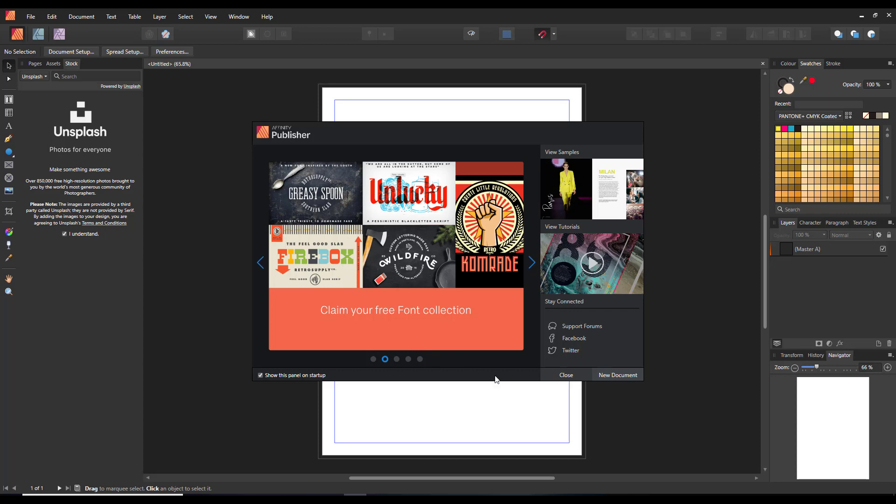
{"action": "left_click", "coordinate": [578, 375]}
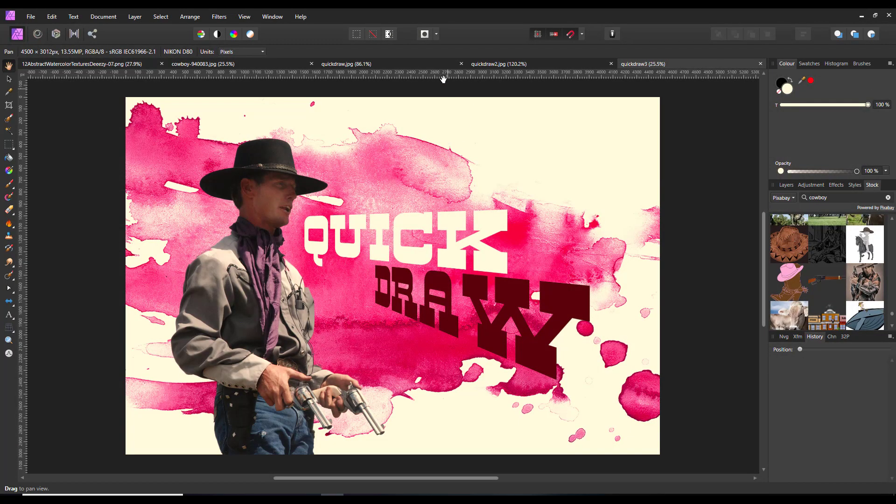
Close the quickdraw.jpg, quickdraw2.jpg and quickdraw3 documents and bring up the pink watercolor texture document.
{"action": "left_click", "coordinate": [462, 64]}
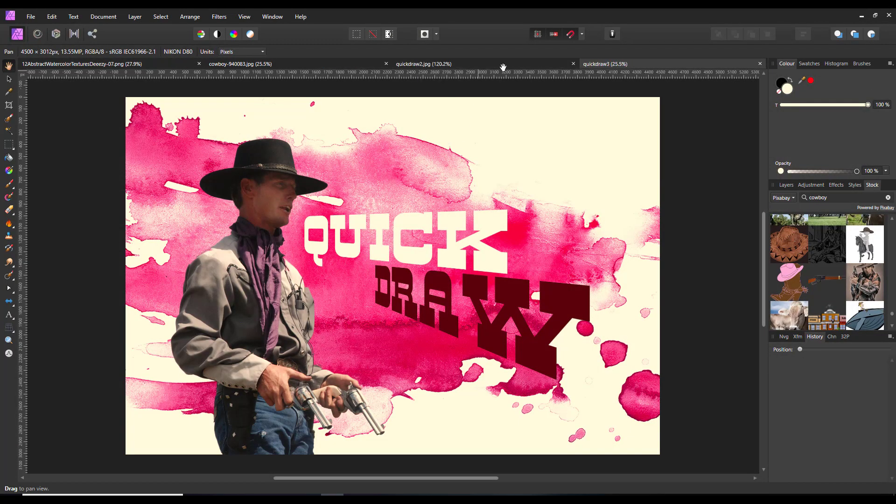
{"action": "left_click", "coordinate": [463, 63]}
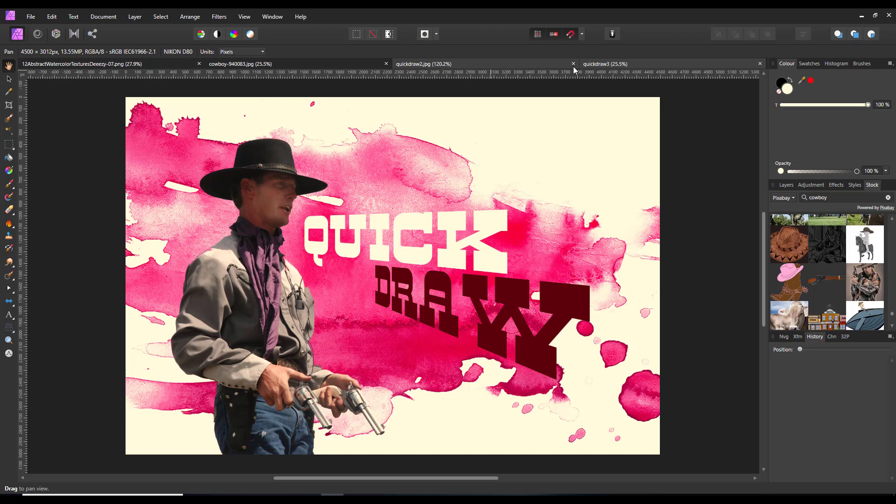
{"action": "left_click", "coordinate": [761, 63]}
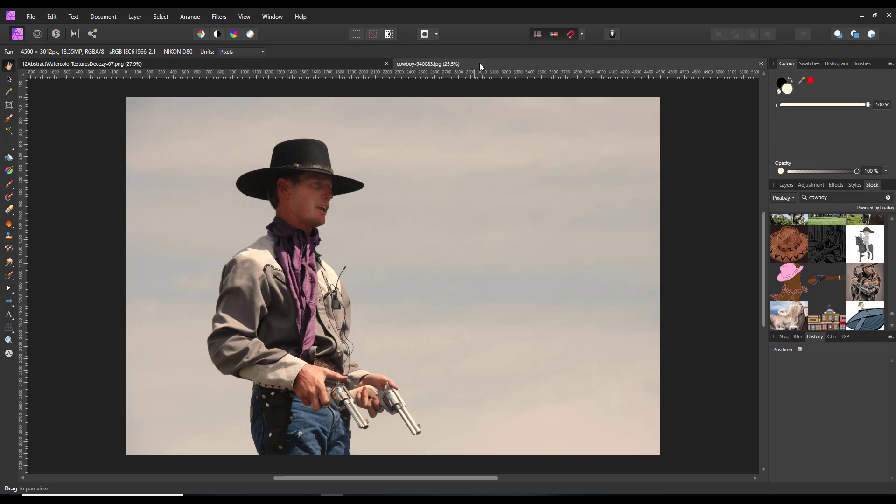
{"action": "left_click", "coordinate": [358, 65]}
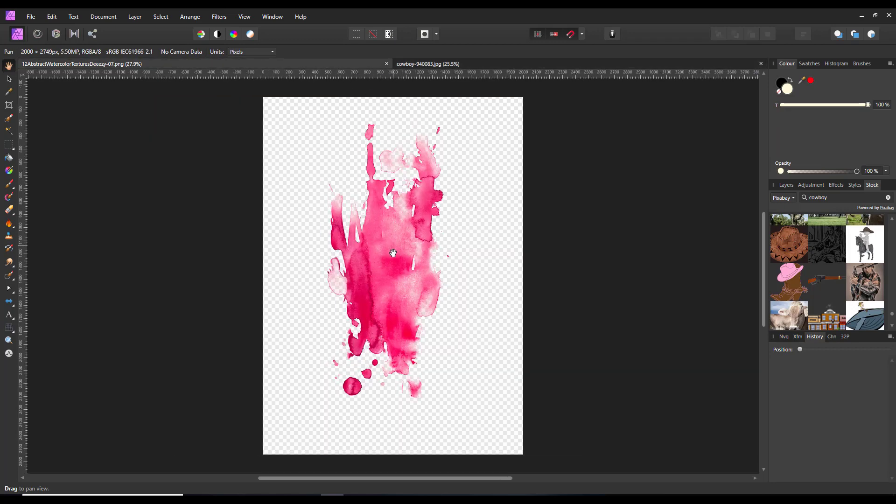
Create a new 4000 × 4000 px print document in RGB/8 at 300 DPI.
{"action": "left_click", "coordinate": [29, 18]}
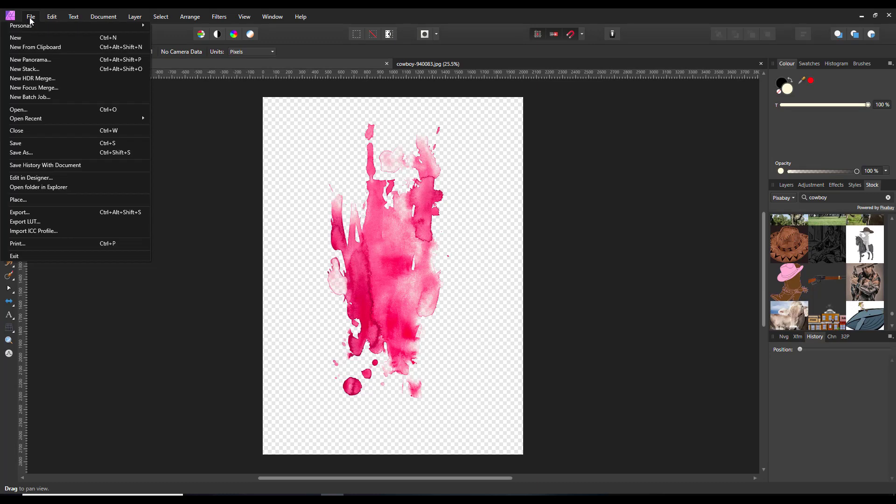
{"action": "left_click", "coordinate": [43, 37]}
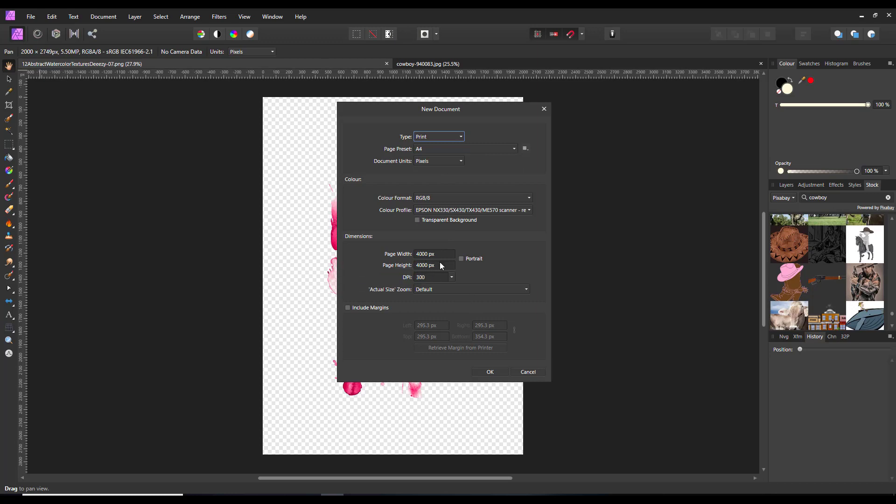
{"action": "left_click", "coordinate": [490, 372]}
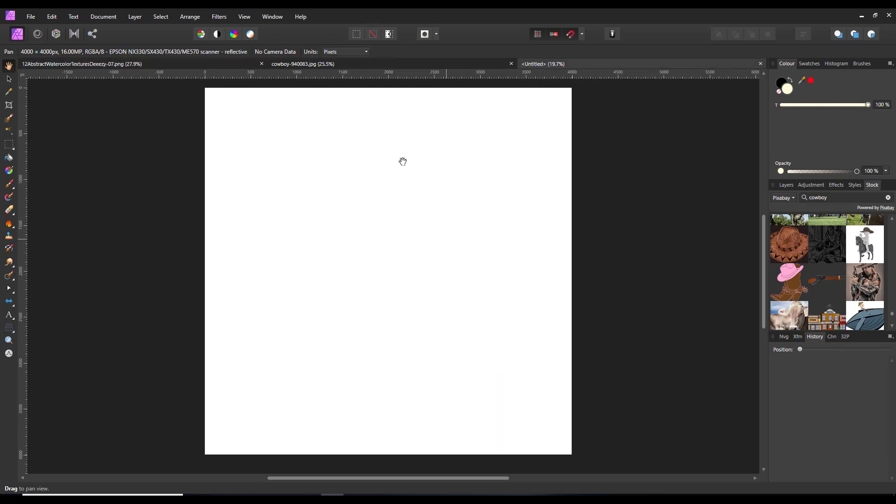
Select the cowboy's hat, head, torso and jeans in cowboy-940083.jpg using an enlarged Selection Brush with edge snapping.
{"action": "left_click", "coordinate": [407, 65]}
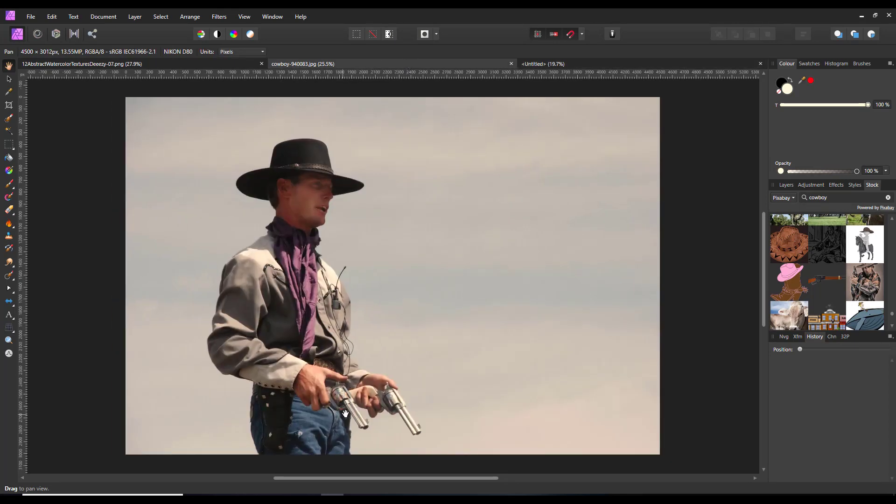
{"action": "left_click", "coordinate": [786, 186]}
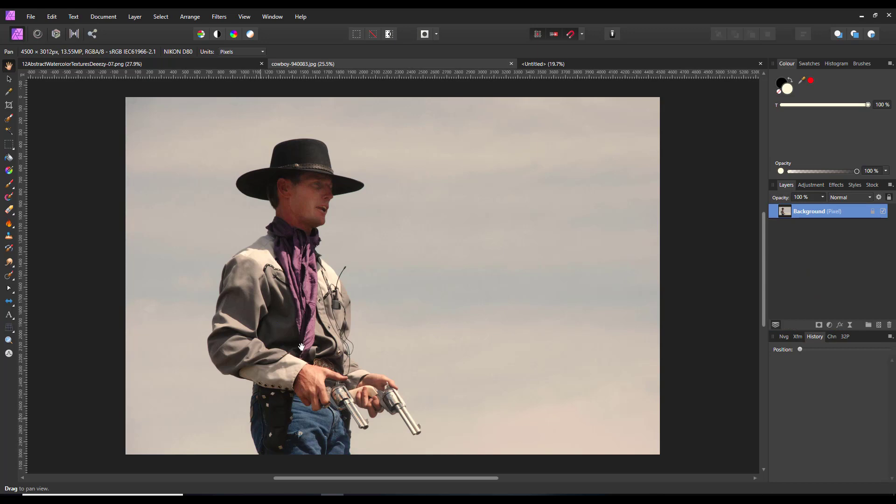
{"action": "left_click", "coordinate": [8, 120]}
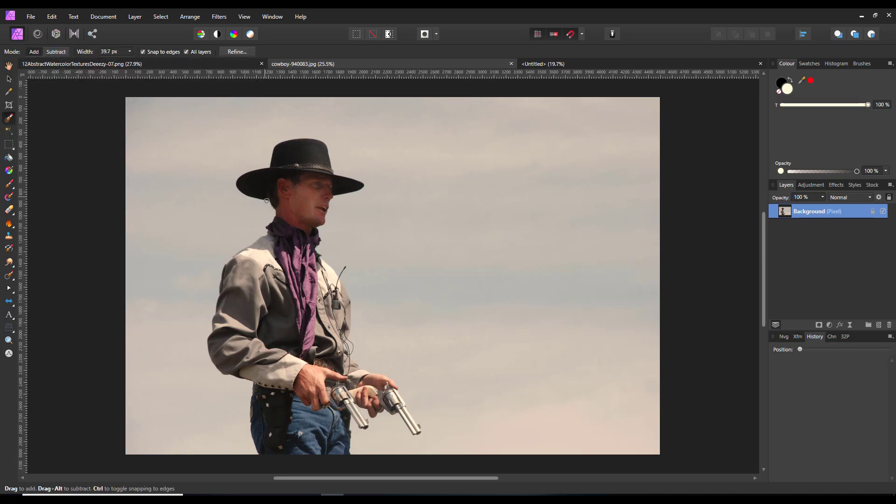
{"action": "key", "text": "bracketright"}
{"action": "key", "text": "bracketright"}
{"action": "key", "text": "bracketright"}
{"action": "key", "text": "bracketright"}
{"action": "key", "text": "bracketright"}
{"action": "key", "text": "bracketright"}
{"action": "mouse_move", "coordinate": [300, 170]}
{"action": "left_mouse_down"}
{"action": "mouse_move", "coordinate": [297, 239]}
{"action": "mouse_move", "coordinate": [278, 275]}
{"action": "mouse_move", "coordinate": [303, 439]}
{"action": "mouse_move", "coordinate": [330, 427]}
{"action": "mouse_move", "coordinate": [332, 415]}
{"action": "left_mouse_up"}
{"action": "mouse_move", "coordinate": [280, 364]}
{"action": "left_mouse_down"}
{"action": "mouse_move", "coordinate": [242, 317]}
{"action": "mouse_move", "coordinate": [240, 271]}
{"action": "left_mouse_up"}
{"action": "left_click_drag", "start_coordinate": [277, 293], "coordinate": [318, 314]}
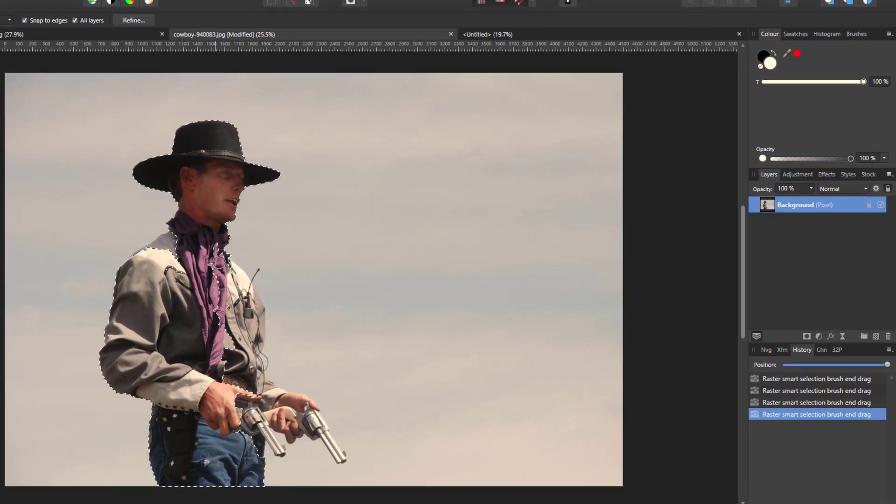
Extend the selection over the remaining shirt front, the hands and both revolvers of the cowboy.
{"action": "left_click_drag", "start_coordinate": [232, 355], "coordinate": [229, 384]}
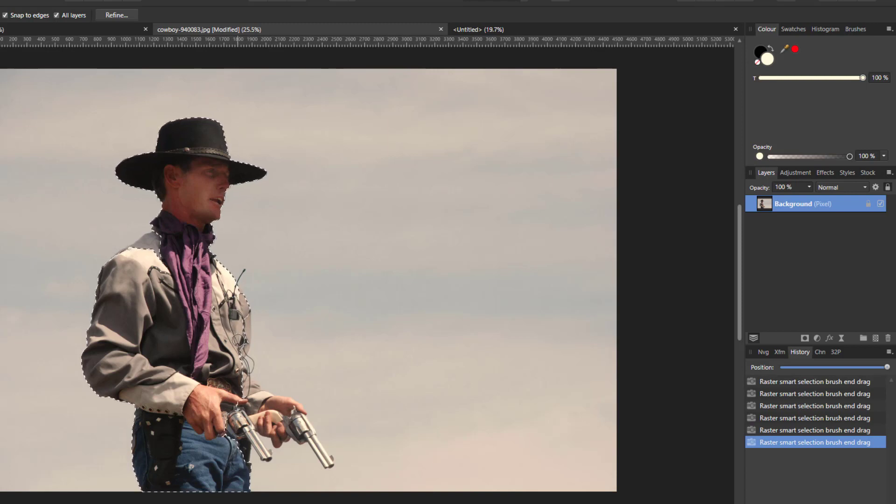
{"action": "left_click_drag", "start_coordinate": [238, 340], "coordinate": [239, 343]}
{"action": "left_click_drag", "start_coordinate": [245, 393], "coordinate": [268, 414]}
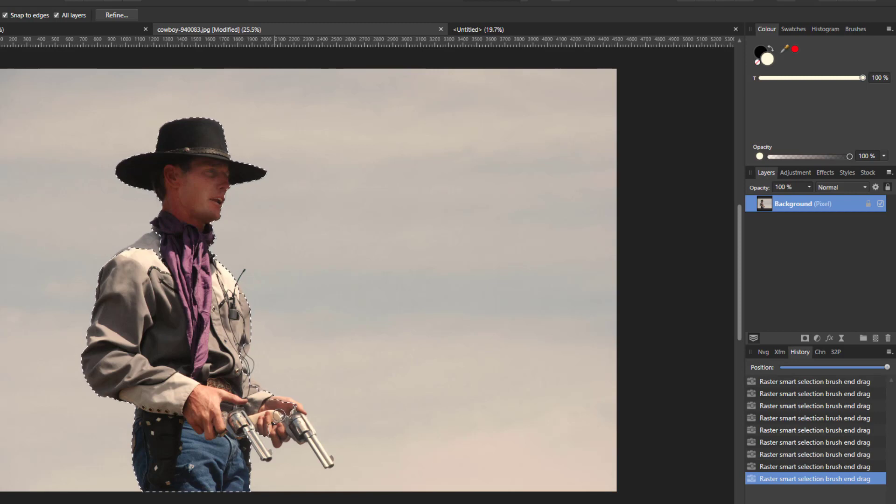
{"action": "mouse_move", "coordinate": [282, 403]}
{"action": "left_mouse_down"}
{"action": "mouse_move", "coordinate": [289, 403]}
{"action": "mouse_move", "coordinate": [316, 451]}
{"action": "left_mouse_up"}
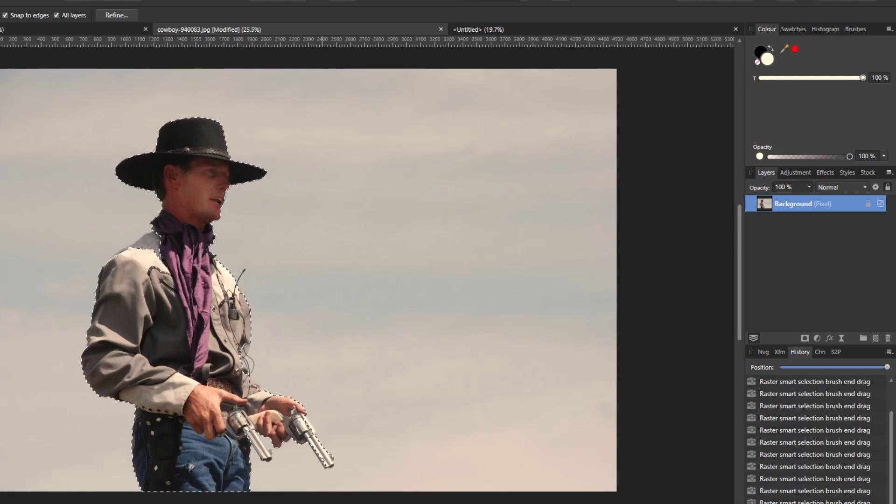
{"action": "left_click_drag", "start_coordinate": [322, 461], "coordinate": [315, 444]}
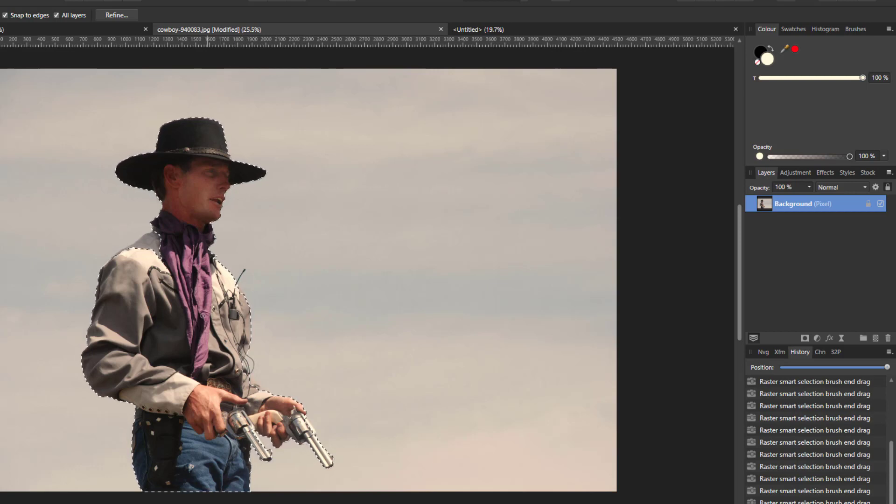
Refine the cowboy selection with a 0.5 px feather and output it to a new layer.
{"action": "left_click_drag", "start_coordinate": [143, 249], "coordinate": [134, 253]}
{"action": "left_click", "coordinate": [116, 14]}
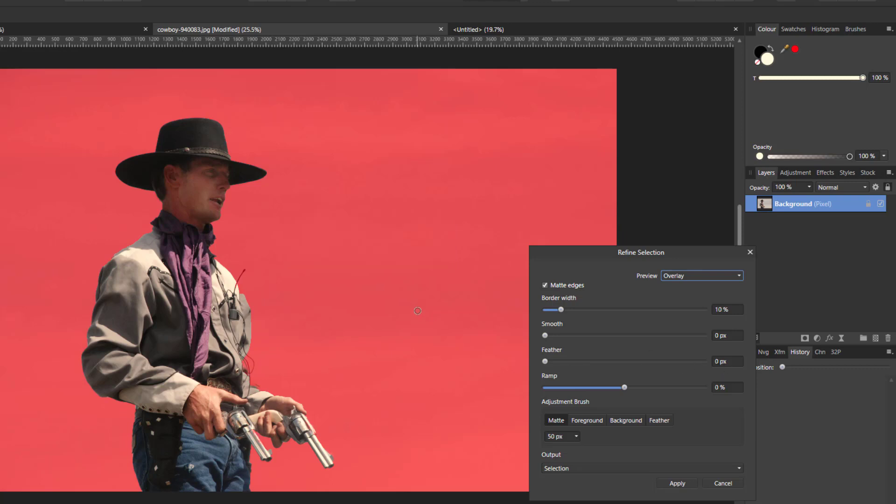
{"action": "left_click", "coordinate": [720, 362]}
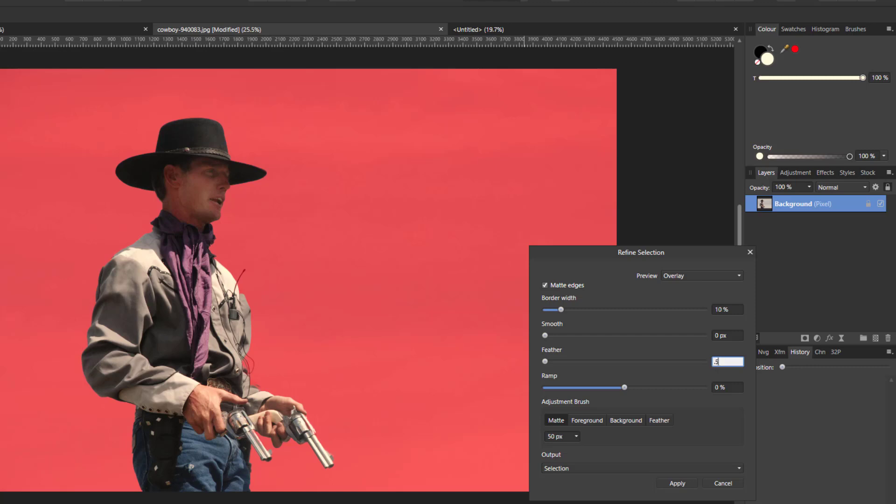
{"action": "type", "text": ".5"}
{"action": "key", "text": "Return"}
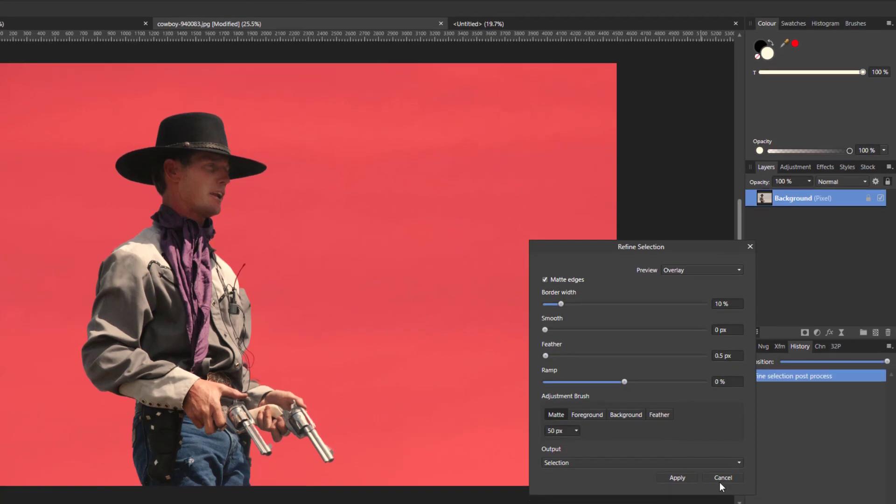
{"action": "left_click", "coordinate": [739, 468]}
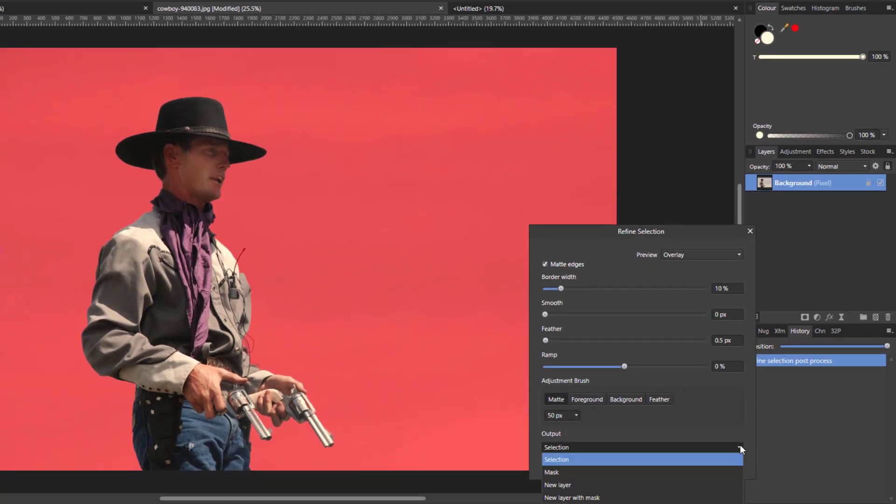
{"action": "left_click", "coordinate": [562, 486]}
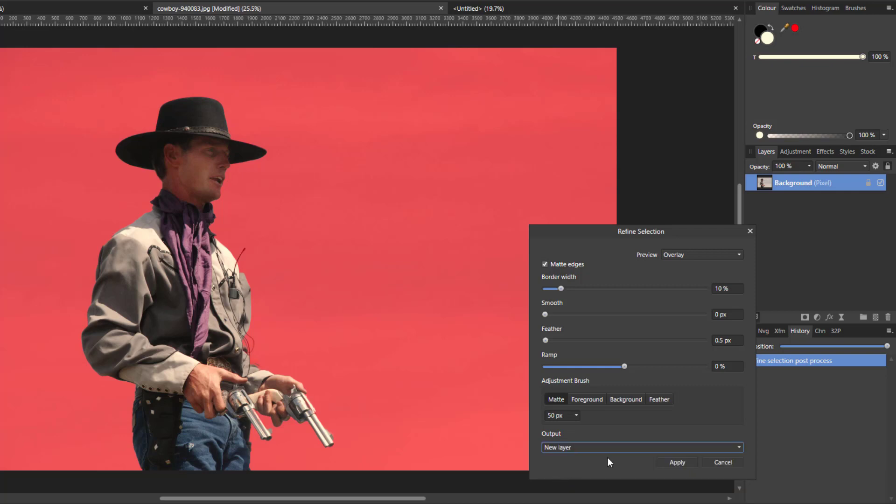
{"action": "left_click", "coordinate": [679, 464]}
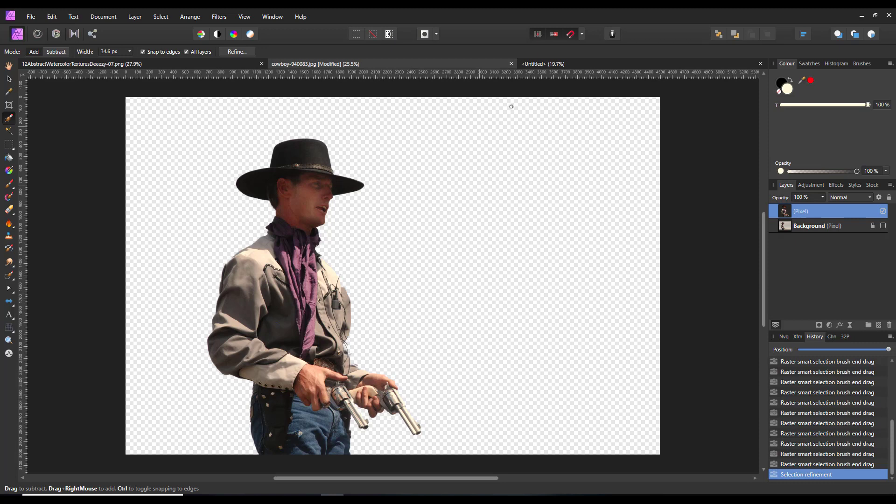
Close the blank untitled document and move the cut-out cowboy slightly toward the left edge of the cowboy-940083.jpg canvas.
{"action": "left_click", "coordinate": [590, 63]}
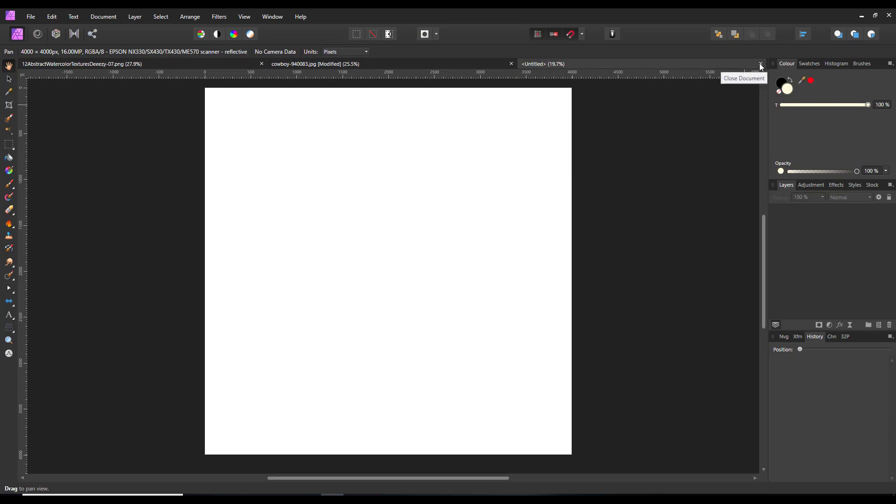
{"action": "left_click", "coordinate": [382, 62]}
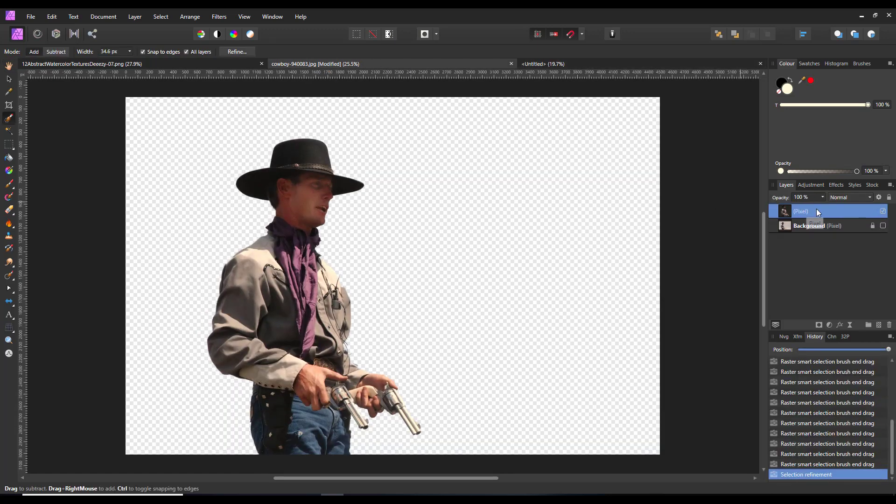
{"action": "left_click", "coordinate": [684, 64]}
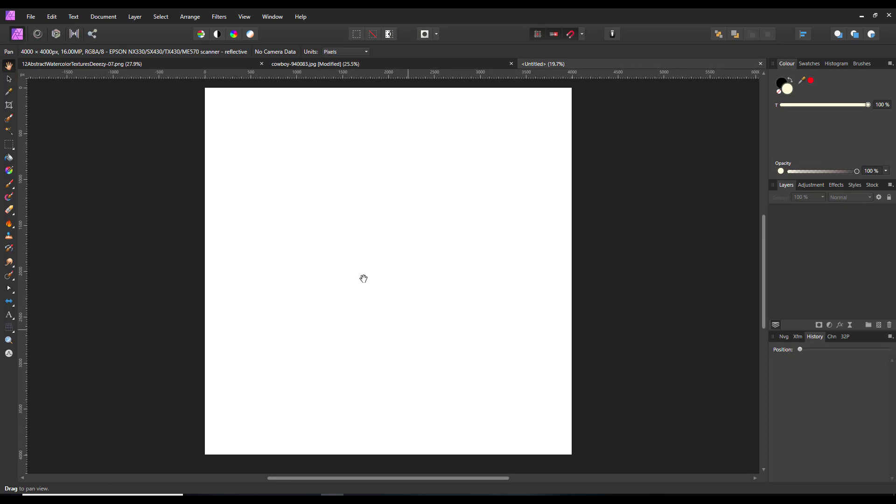
{"action": "left_click", "coordinate": [761, 63]}
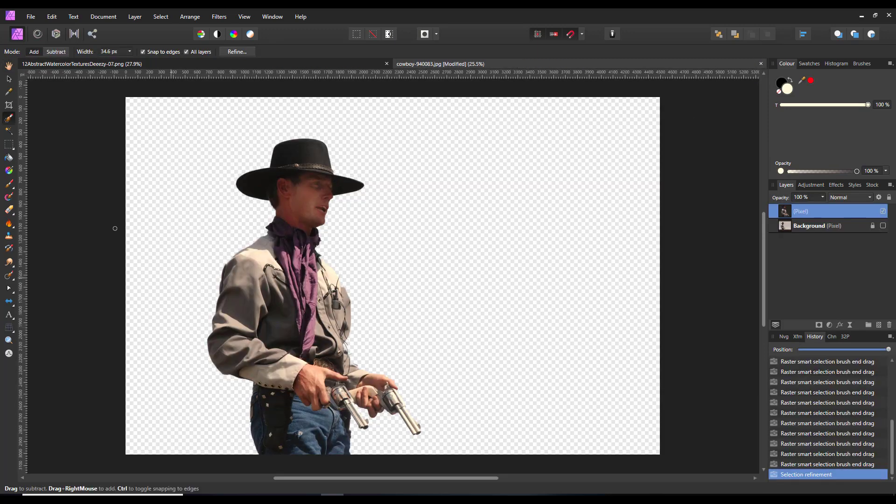
{"action": "left_click", "coordinate": [9, 78]}
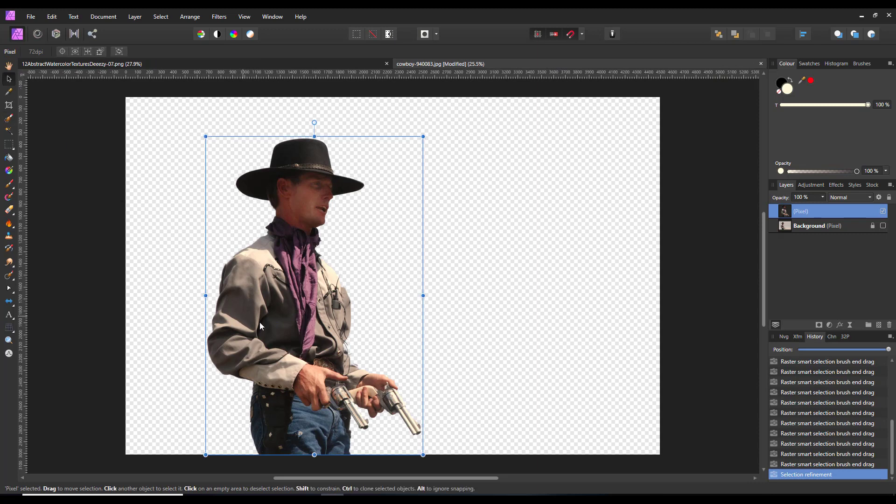
{"action": "left_click_drag", "start_coordinate": [267, 323], "coordinate": [244, 323]}
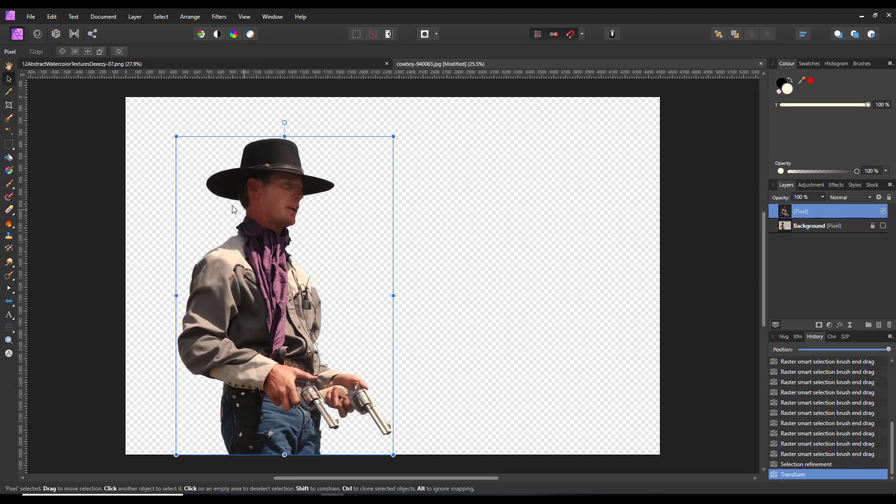
Add a new pixel layer between the cut-out cowboy and the Background layer and flood fill it with the cream colour.
{"action": "left_click", "coordinate": [829, 226]}
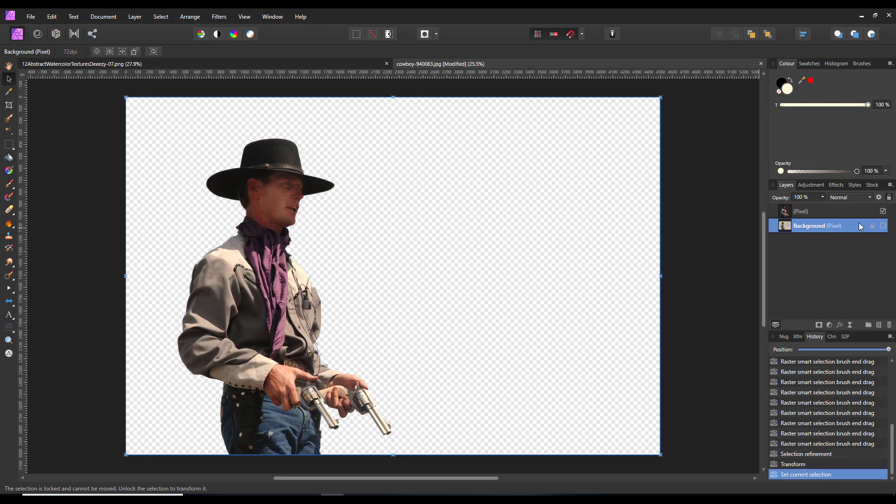
{"action": "left_click", "coordinate": [879, 325]}
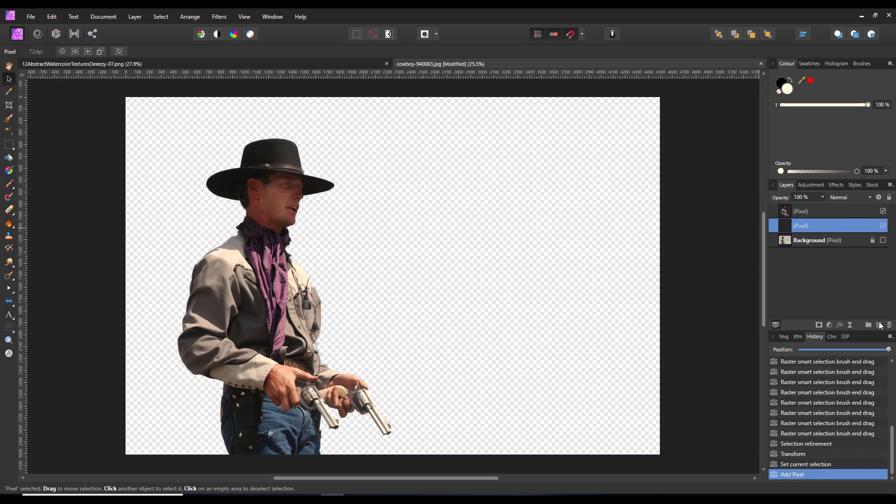
{"action": "left_click", "coordinate": [9, 158]}
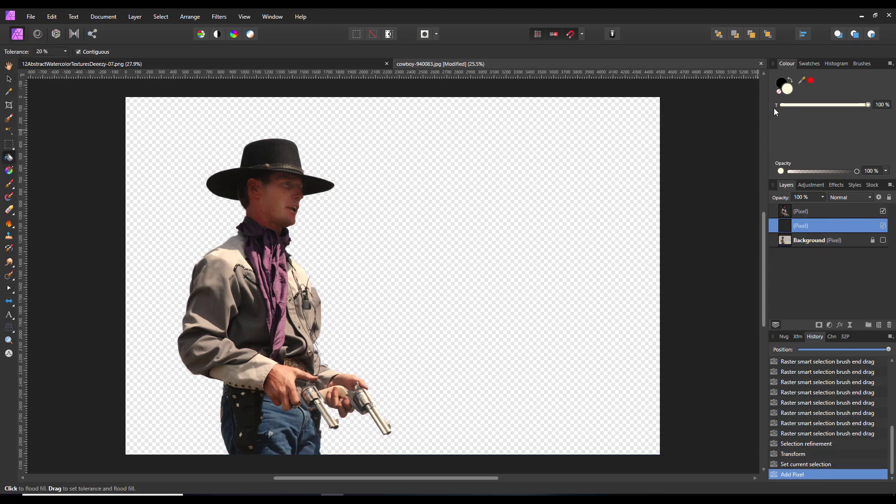
{"action": "left_click", "coordinate": [696, 283]}
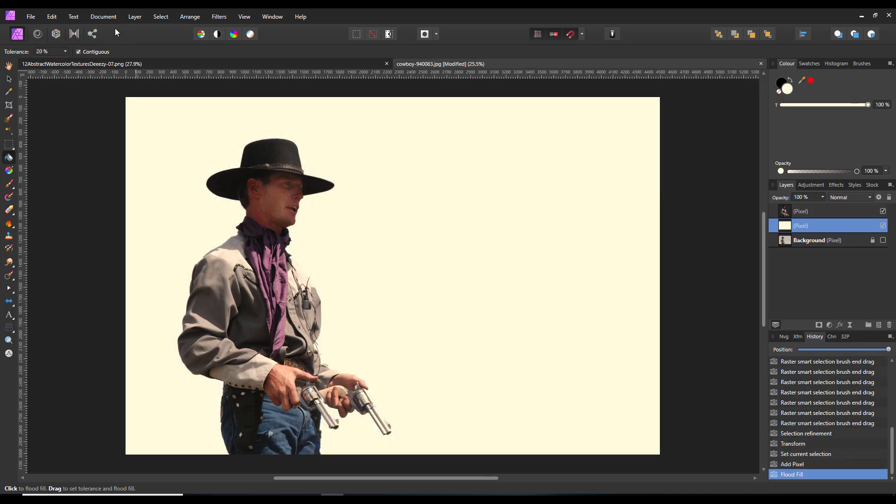
{"action": "left_click", "coordinate": [107, 18]}
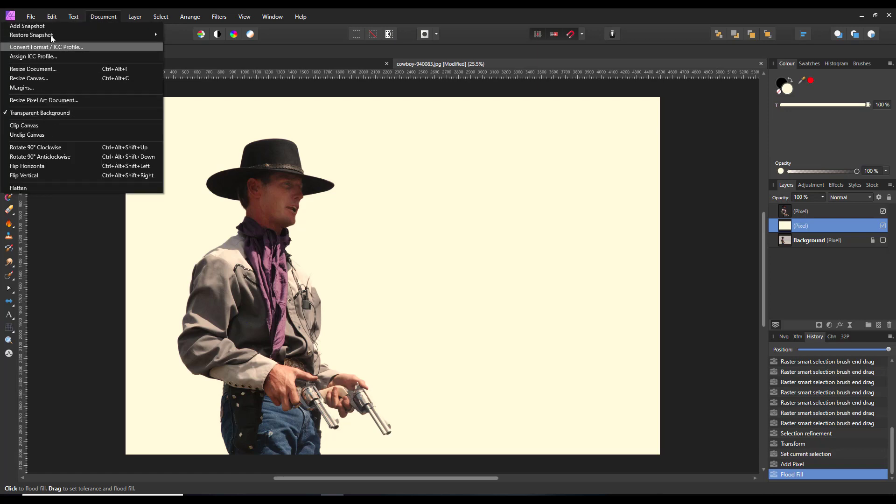
{"action": "mouse_move", "coordinate": [52, 20]}
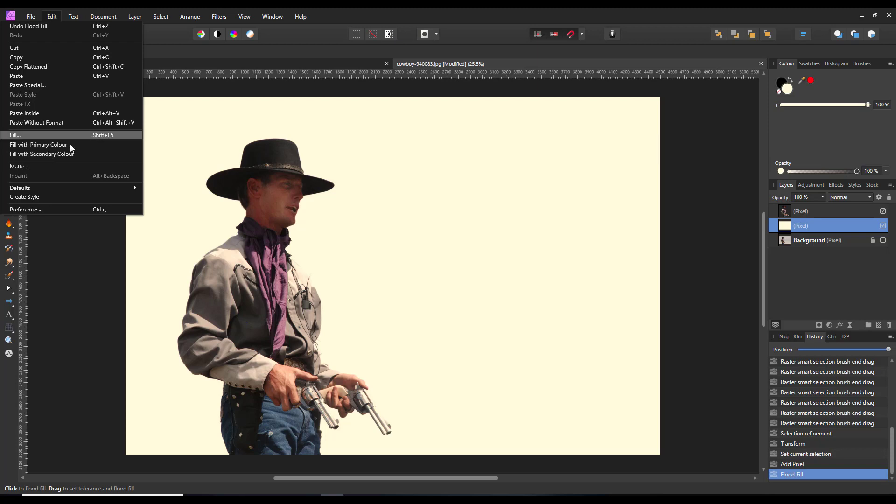
{"action": "left_click", "coordinate": [732, 63]}
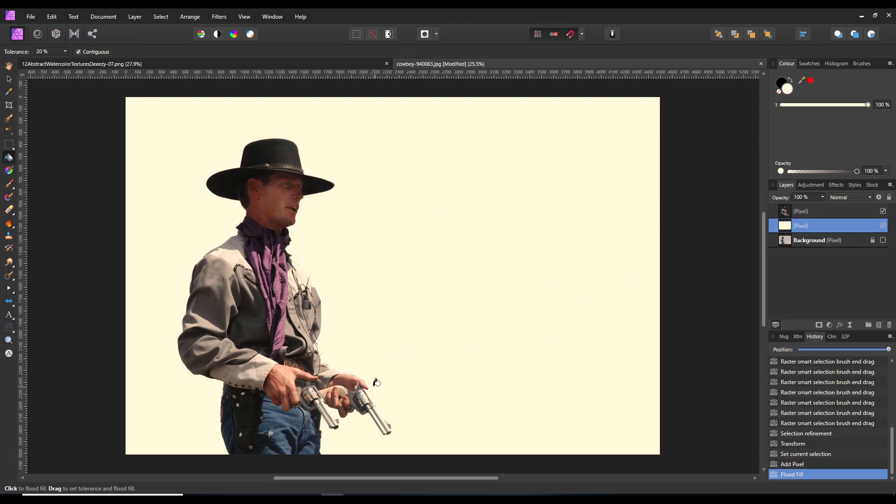
Turn the pink watercolor texture red using a Recolour adjustment with hue 0° and merge the adjustment into the Background layer.
{"action": "left_click", "coordinate": [347, 66]}
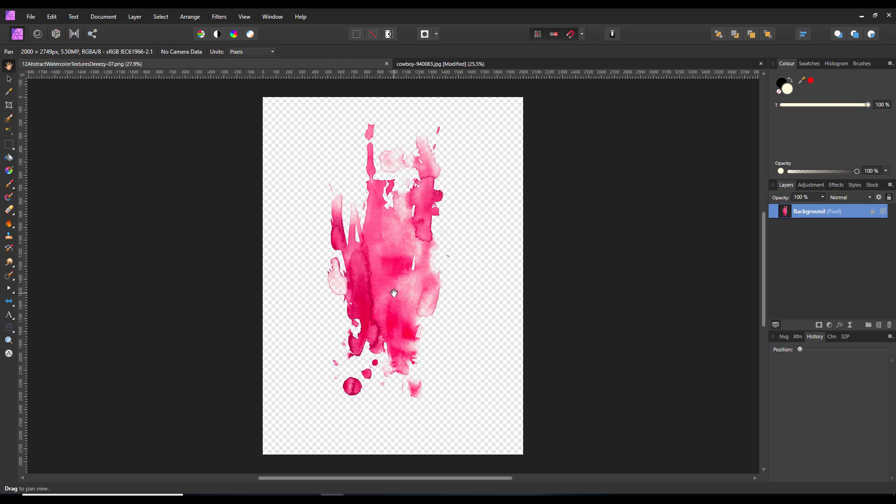
{"action": "left_click", "coordinate": [829, 325]}
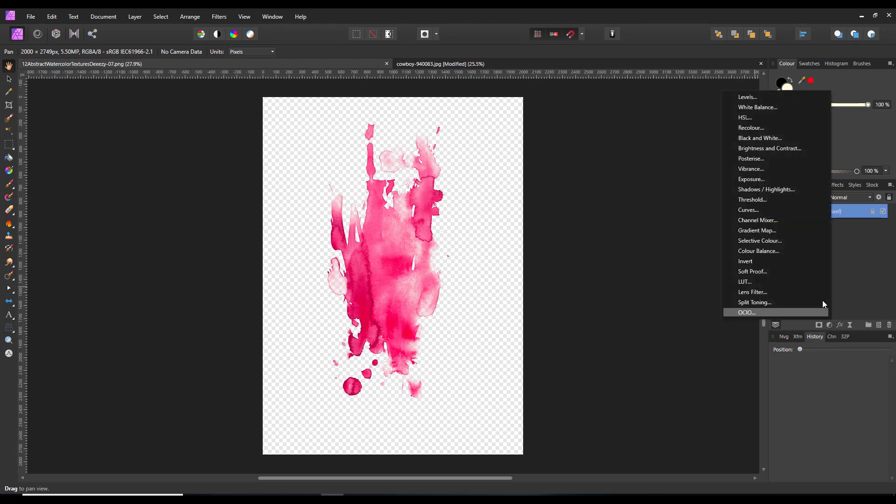
{"action": "left_click", "coordinate": [752, 128]}
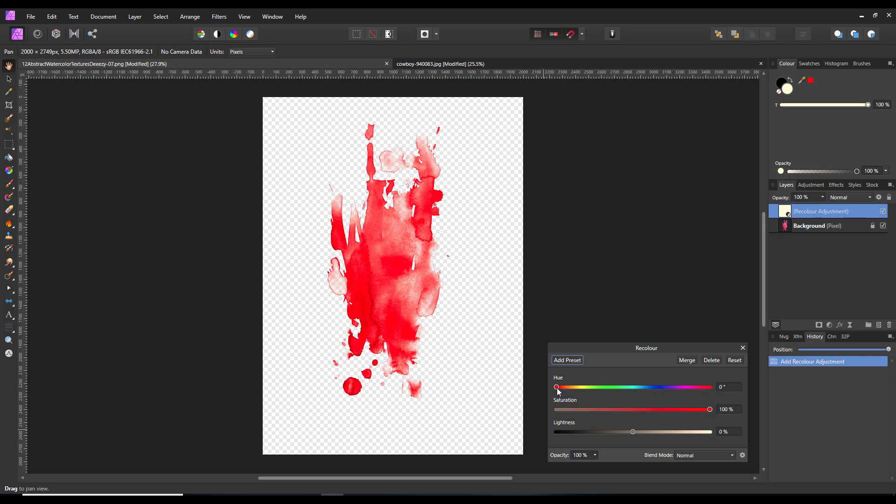
{"action": "left_click_drag", "start_coordinate": [558, 390], "coordinate": [551, 387]}
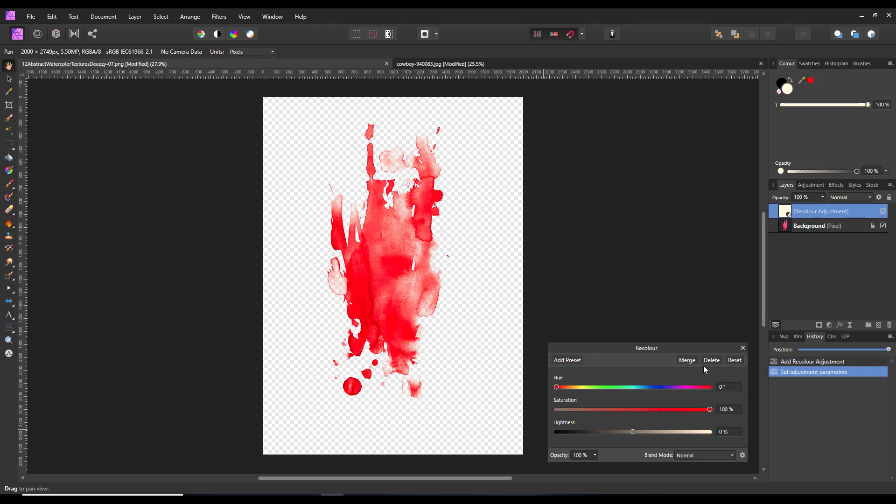
{"action": "left_click", "coordinate": [683, 360]}
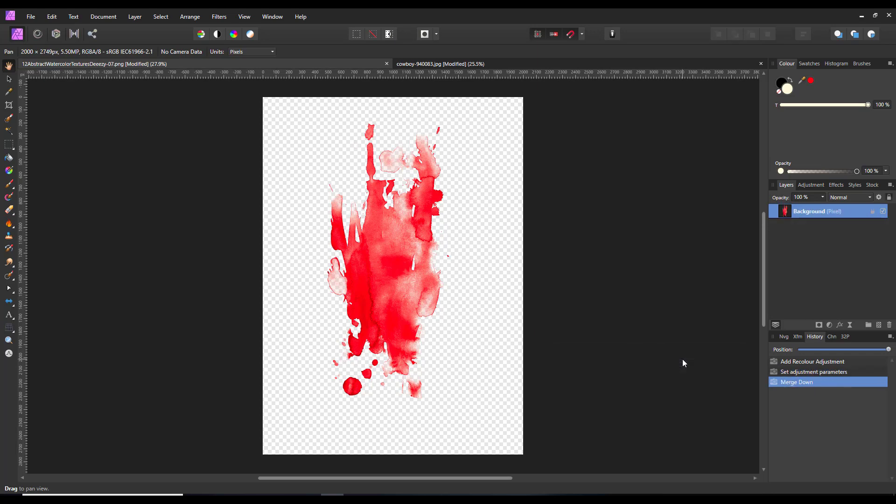
Copy the red watercolor layer into cowboy-940083.jpg, between the cream fill layer and the cut-out cowboy.
{"action": "right_click", "coordinate": [789, 212]}
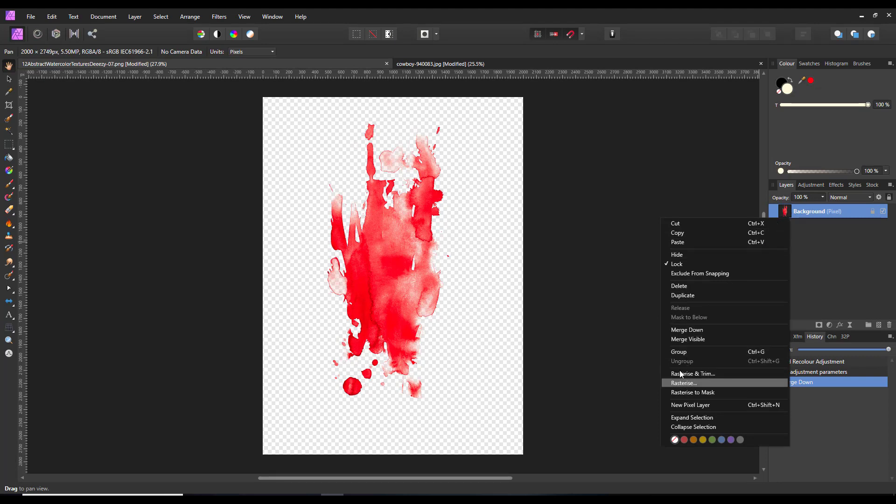
{"action": "left_click", "coordinate": [677, 233]}
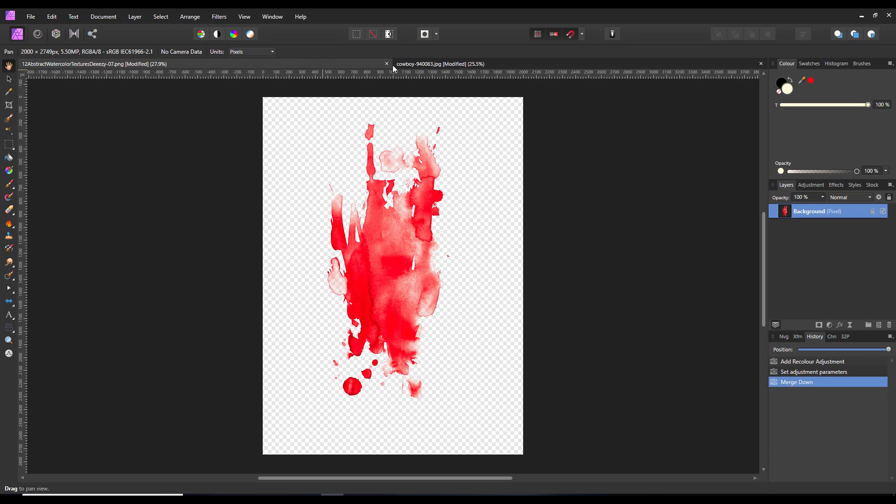
{"action": "left_click", "coordinate": [413, 62]}
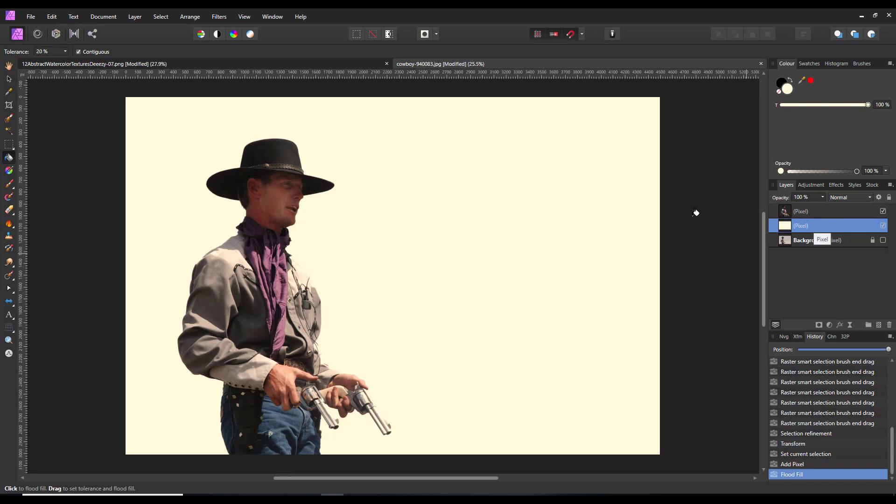
{"action": "left_click", "coordinate": [55, 18]}
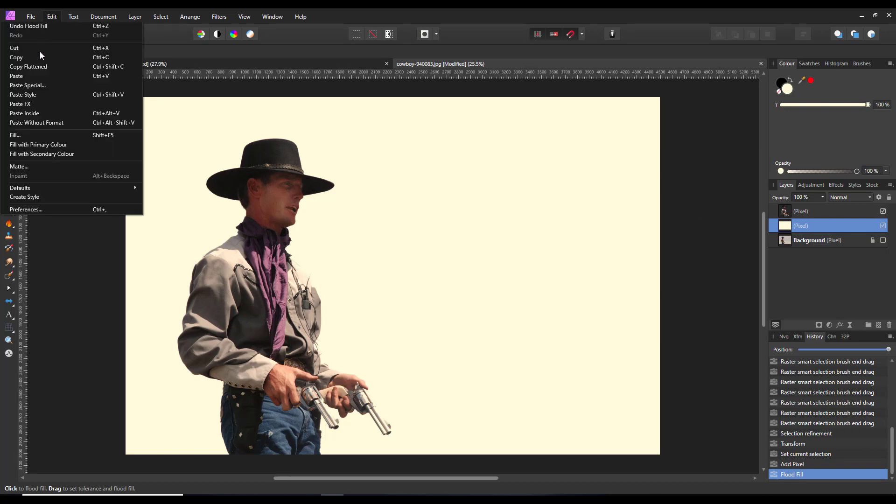
{"action": "left_click", "coordinate": [18, 76]}
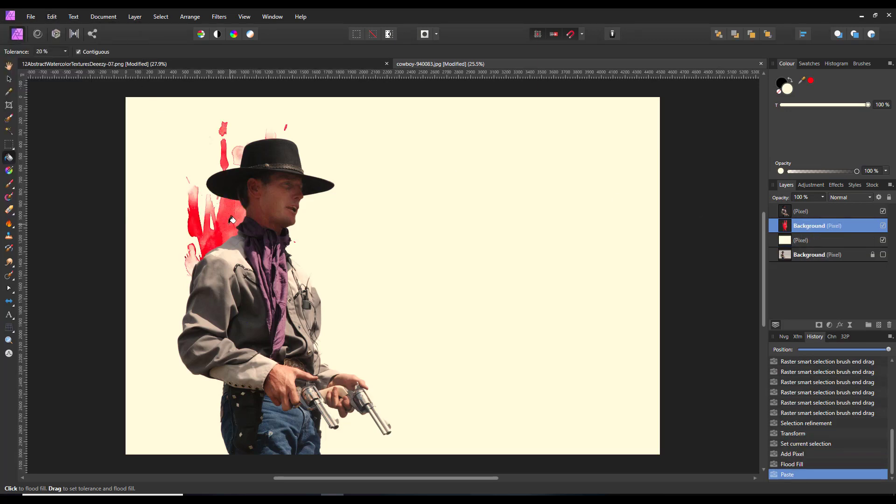
Rotate the watercolor layer clockwise to a nearly horizontal slant, enlarge it to span the canvas behind the cowboy, and shift it slightly left.
{"action": "left_click", "coordinate": [9, 79]}
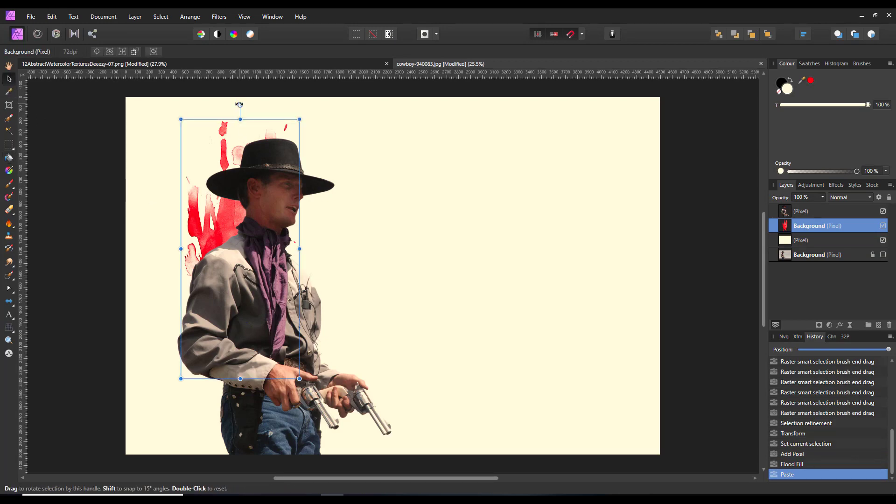
{"action": "left_click_drag", "start_coordinate": [239, 105], "coordinate": [435, 224]}
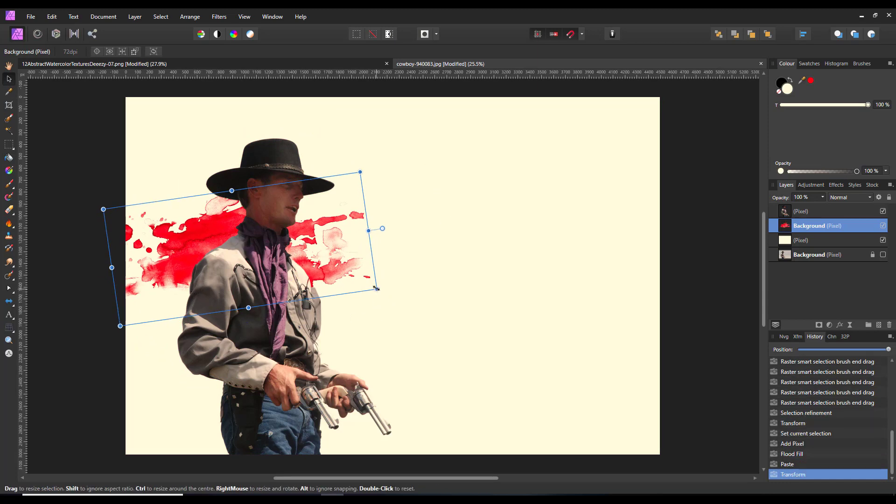
{"action": "left_click_drag", "start_coordinate": [377, 289], "coordinate": [766, 421]}
{"action": "left_click_drag", "start_coordinate": [488, 307], "coordinate": [469, 309]}
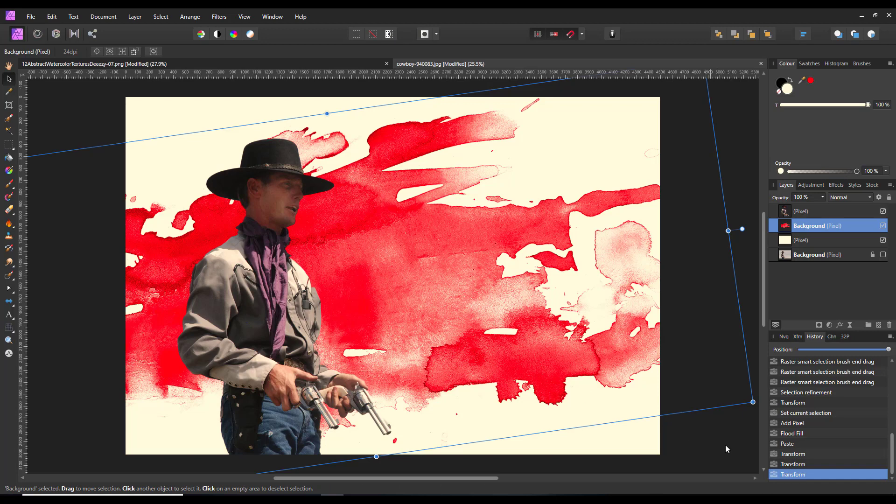
Set up Artistic Text above the cut-out cowboy layer with the Firebox Regular font at 600 pt.
{"action": "left_click", "coordinate": [847, 211]}
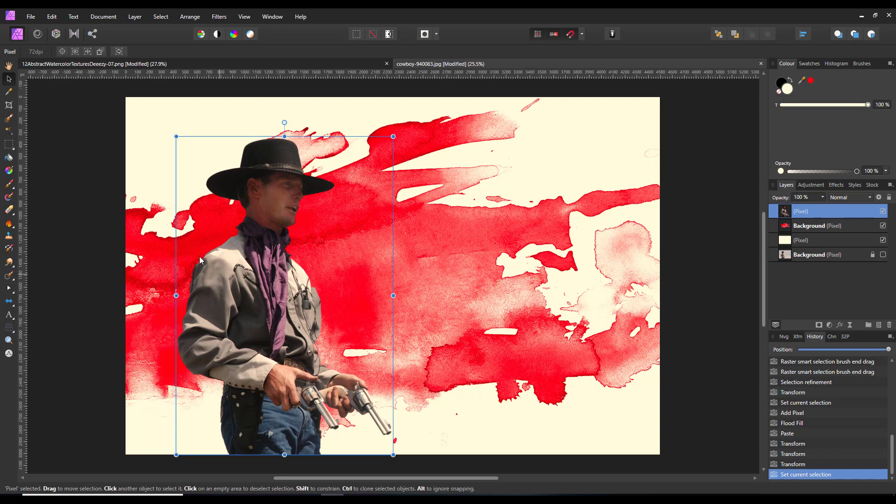
{"action": "left_click", "coordinate": [8, 317]}
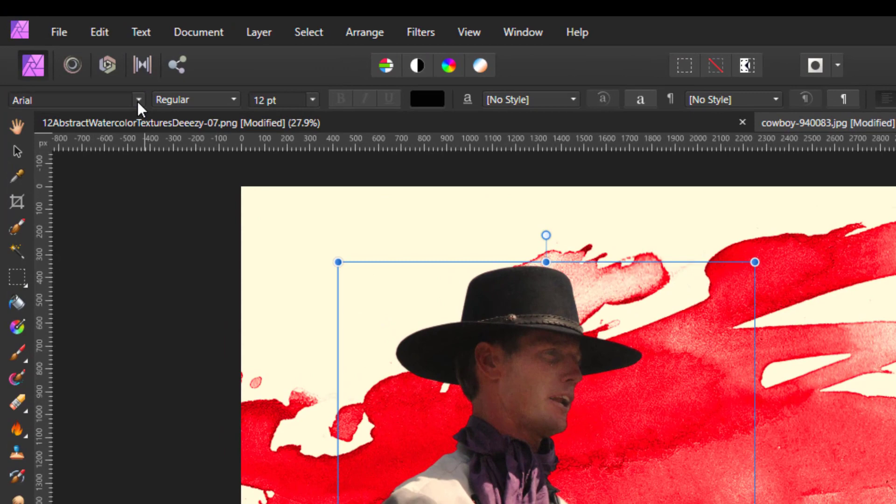
{"action": "left_click", "coordinate": [138, 100]}
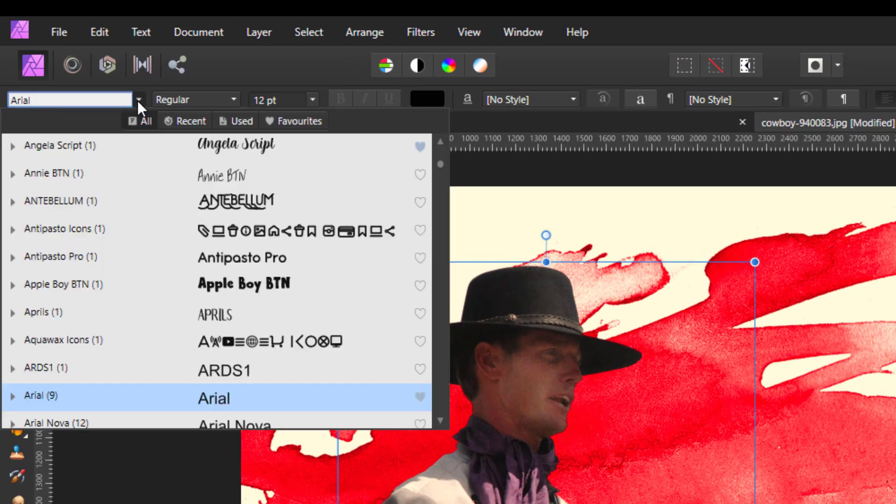
{"action": "scroll", "coordinate": [127, 307], "scroll_direction": "down", "scroll_amount": 3}
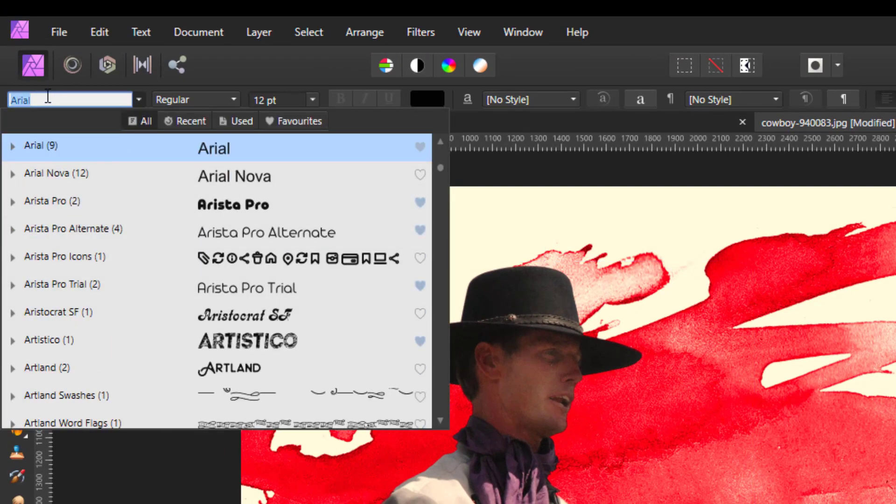
{"action": "type", "text": "fi"}
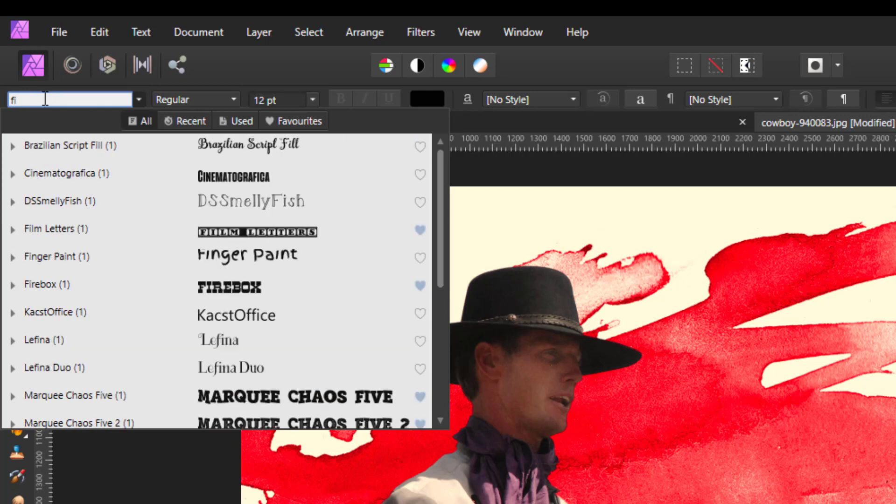
{"action": "type", "text": "r"}
{"action": "left_click", "coordinate": [277, 147]}
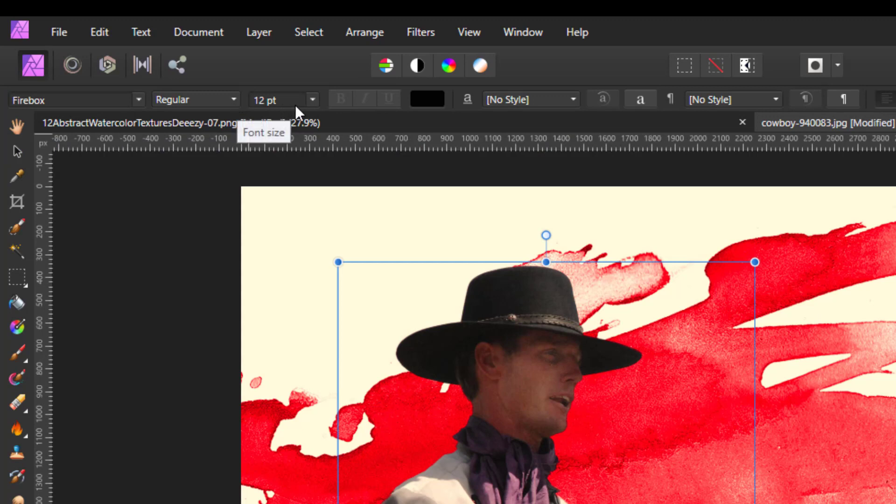
{"action": "left_click", "coordinate": [274, 99]}
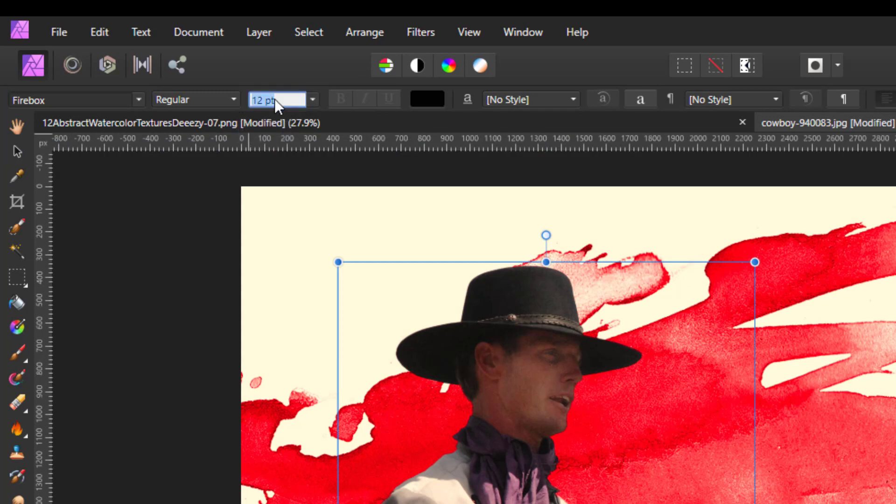
{"action": "type", "text": "600"}
{"action": "key", "text": "Return"}
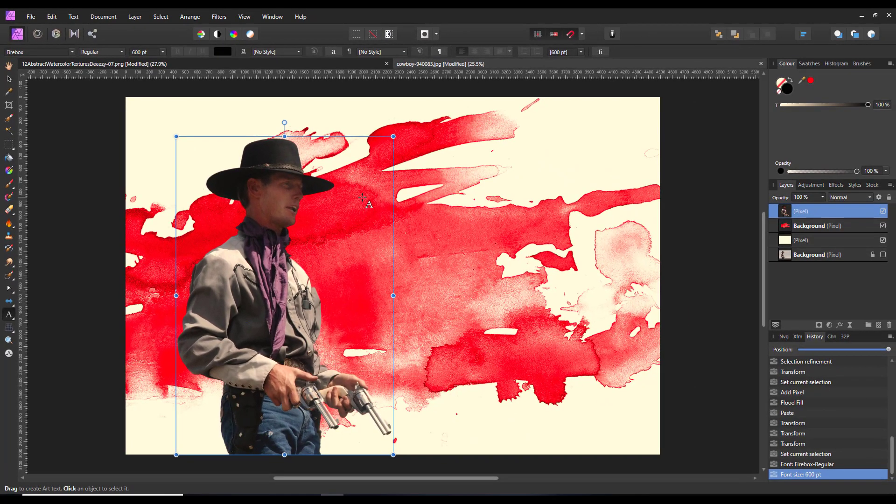
Add the artistic text "Quick" on the upper canvas, beside the cowboy's hat and face.
{"action": "left_click", "coordinate": [692, 386]}
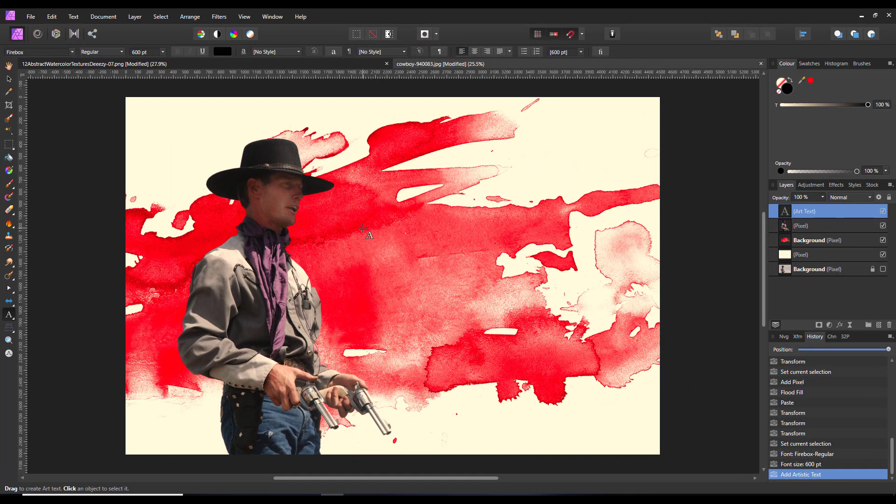
{"action": "type", "text": "Qui"}
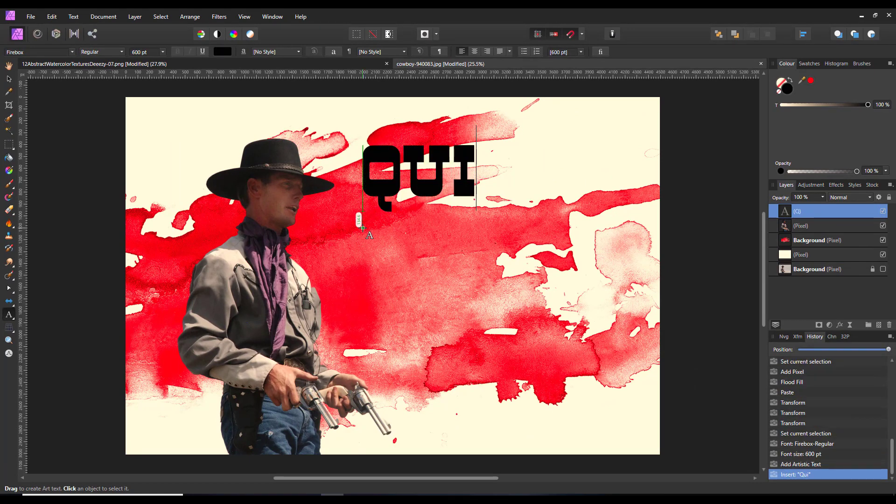
{"action": "type", "text": "ck"}
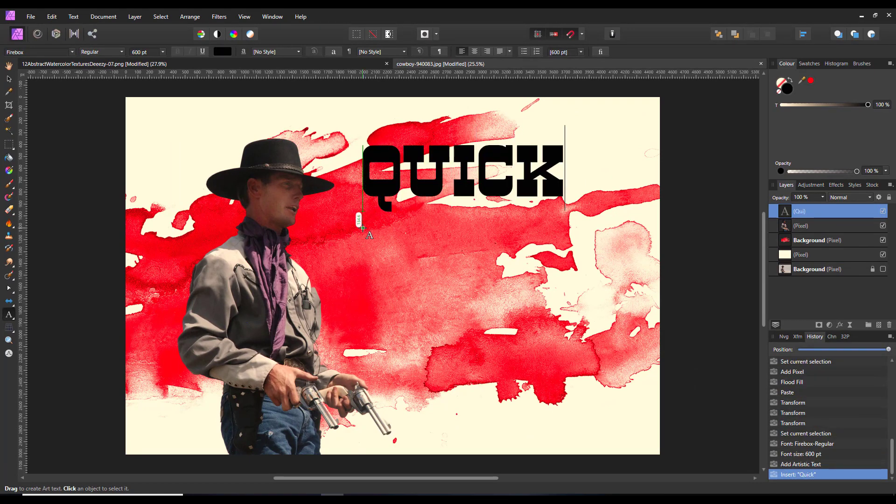
Add "Draw" as a separate artistic text object below Quick.
{"action": "left_click", "coordinate": [369, 261], "text": "ctrl"}
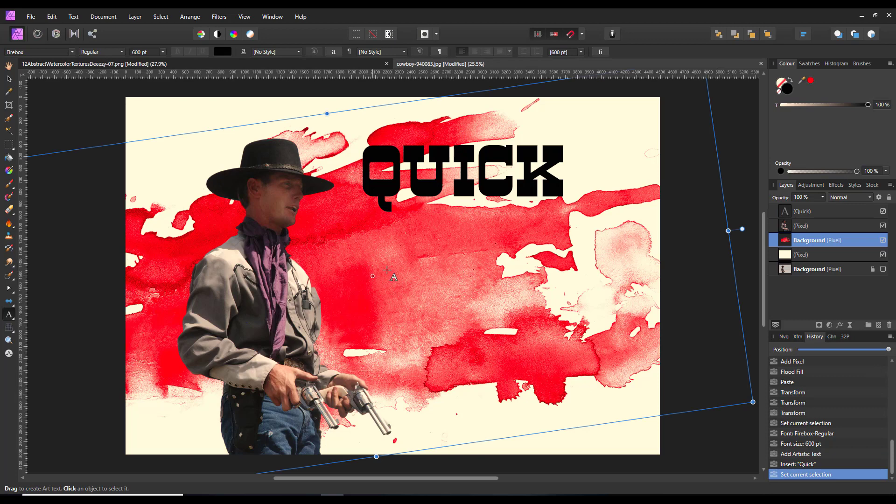
{"action": "left_click", "coordinate": [816, 212]}
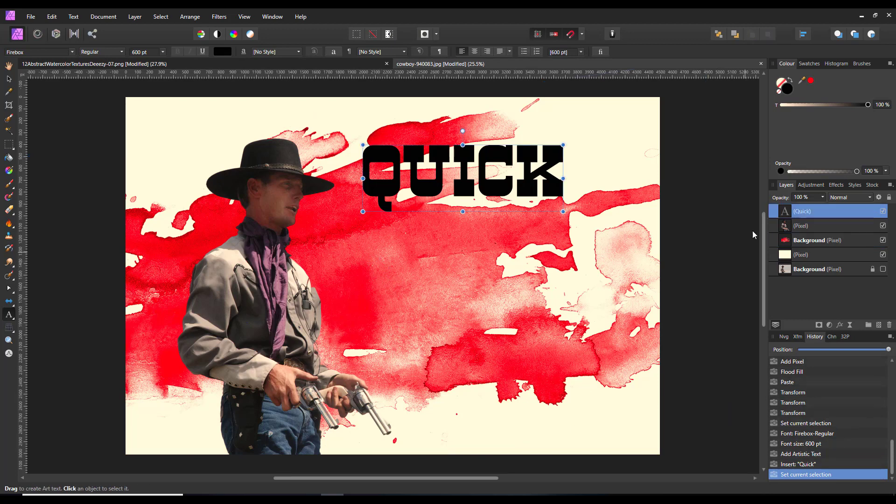
{"action": "left_click", "coordinate": [369, 279]}
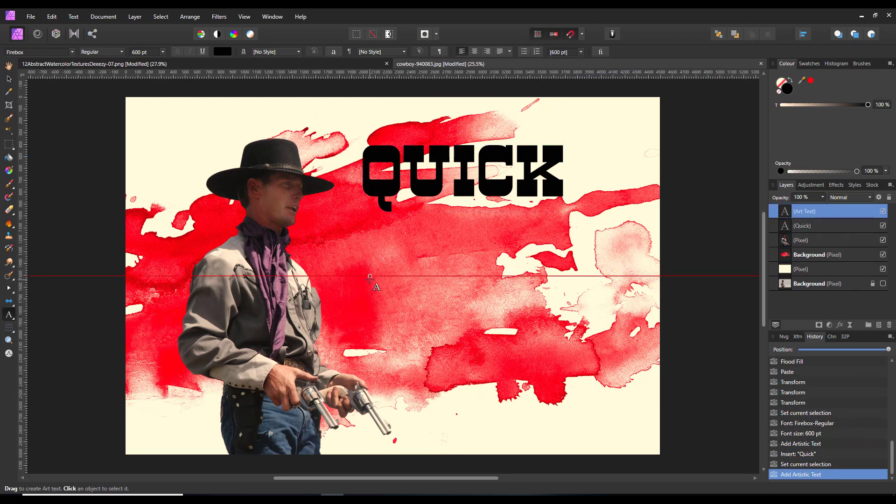
{"action": "type", "text": "Draw"}
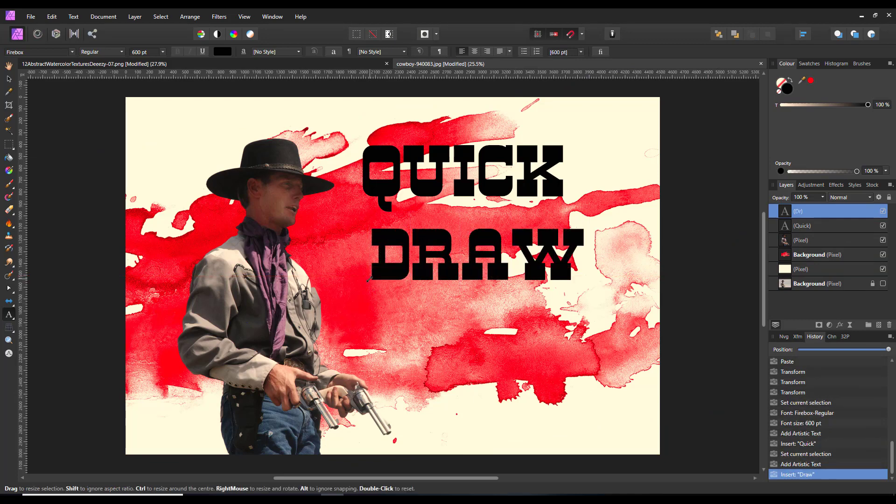
{"action": "key", "text": "Escape"}
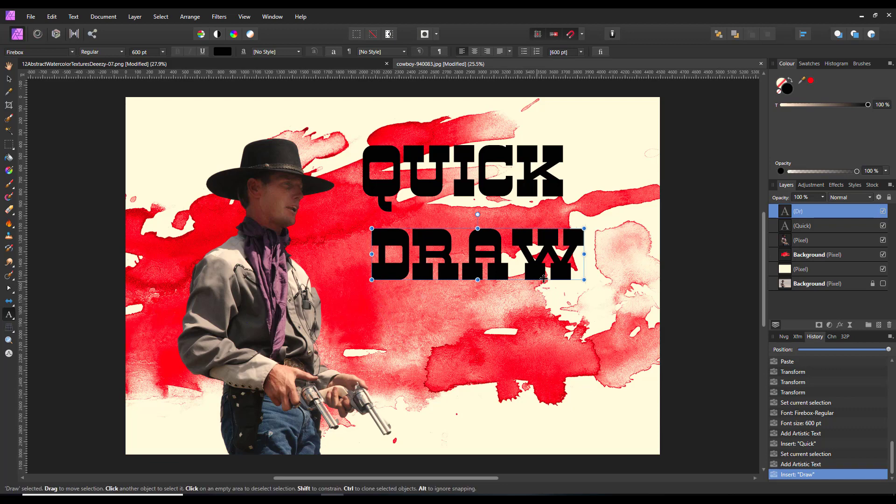
Move Draw down beside the revolvers, and bring Quick down next to the cowboy's chin with a slight rightward slant.
{"action": "left_click", "coordinate": [9, 78]}
{"action": "left_click_drag", "start_coordinate": [526, 259], "coordinate": [524, 348]}
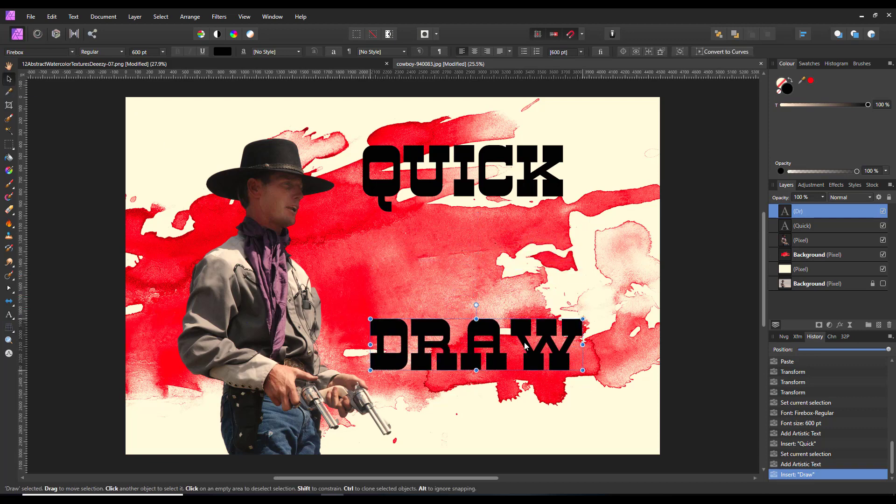
{"action": "left_click_drag", "start_coordinate": [495, 188], "coordinate": [450, 247]}
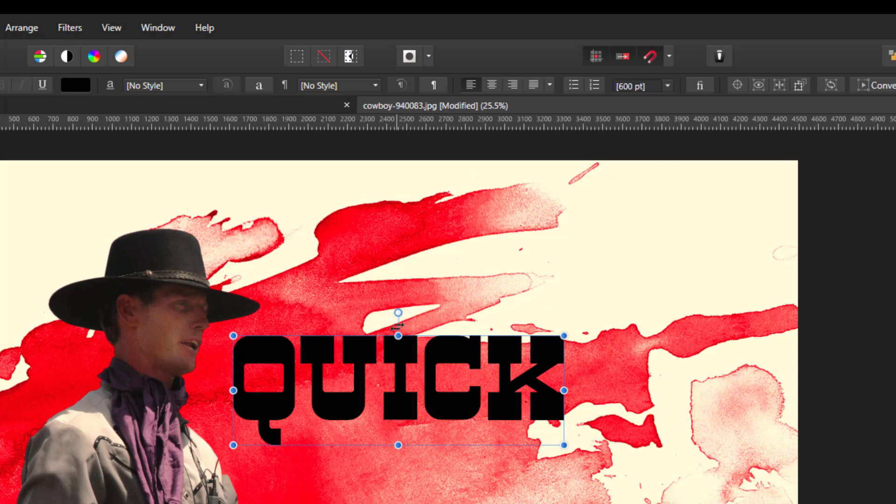
{"action": "left_click_drag", "start_coordinate": [398, 326], "coordinate": [414, 323]}
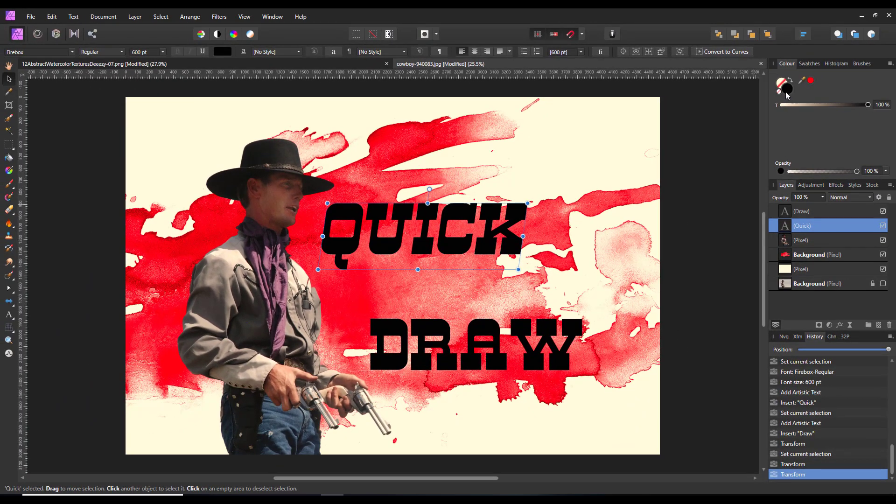
Change the fill of the Quick text to white (FFFFFF) and shift it slightly left towards the cowboy.
{"action": "double_click", "coordinate": [787, 89]}
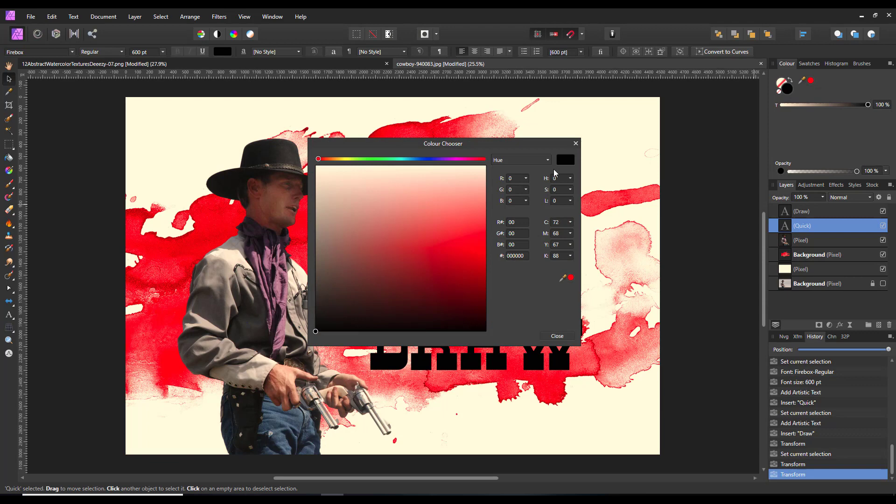
{"action": "left_click", "coordinate": [316, 166]}
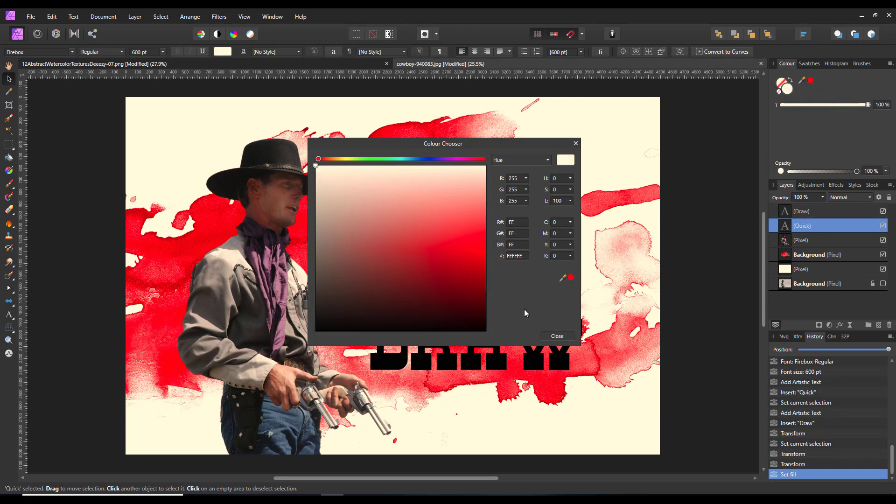
{"action": "left_click", "coordinate": [555, 336]}
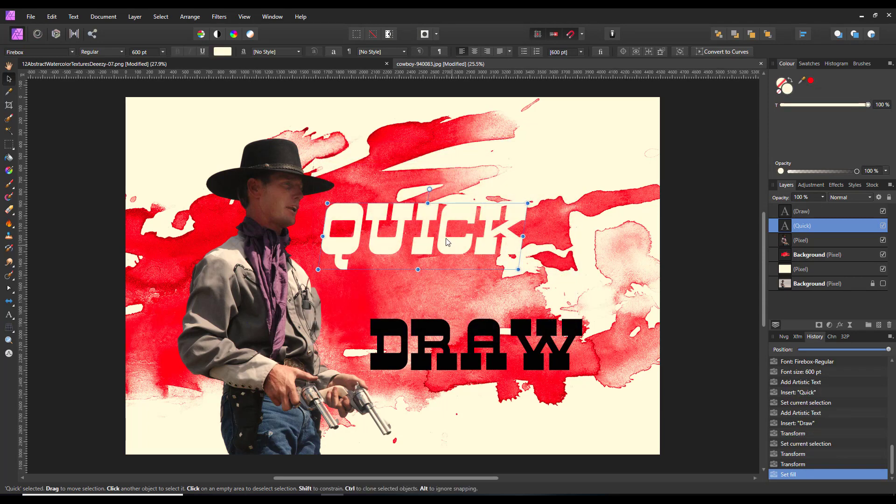
{"action": "left_click_drag", "start_coordinate": [449, 247], "coordinate": [430, 247]}
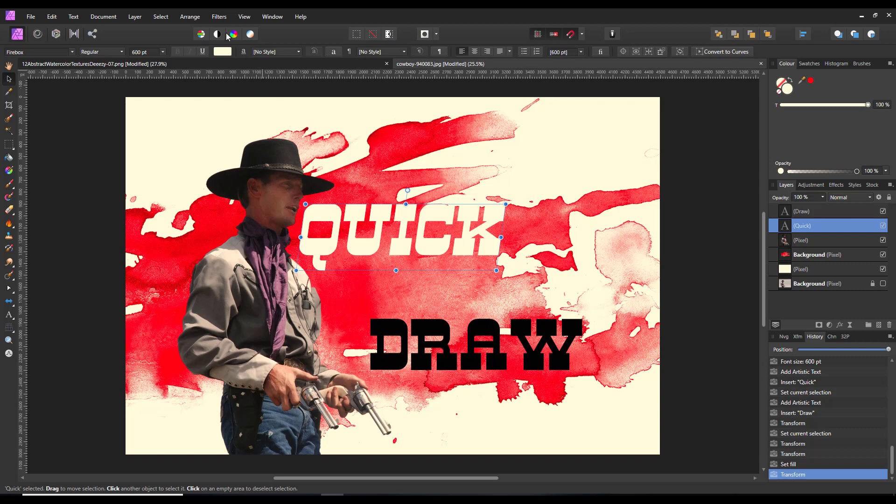
Show the document grid and start a single-plane Perspective distortion in Destination mode on the Quick text, with the perspective tool's own grid hidden.
{"action": "left_click", "coordinate": [244, 17]}
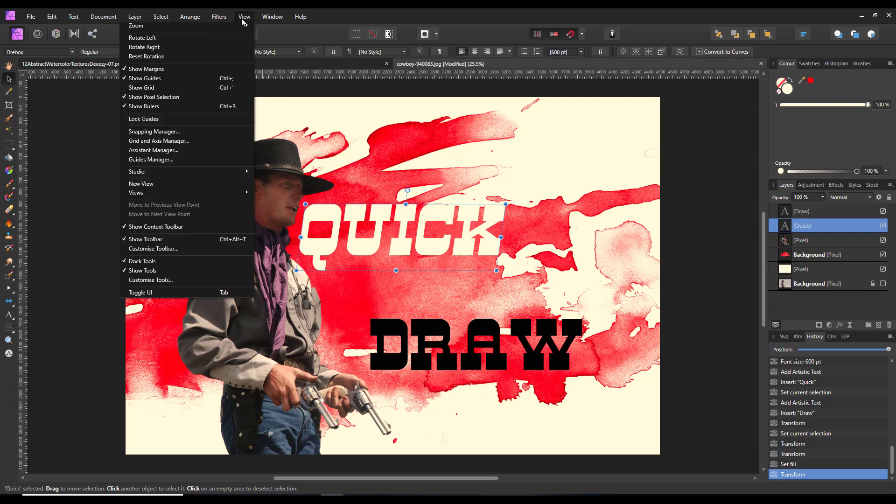
{"action": "left_click", "coordinate": [146, 89]}
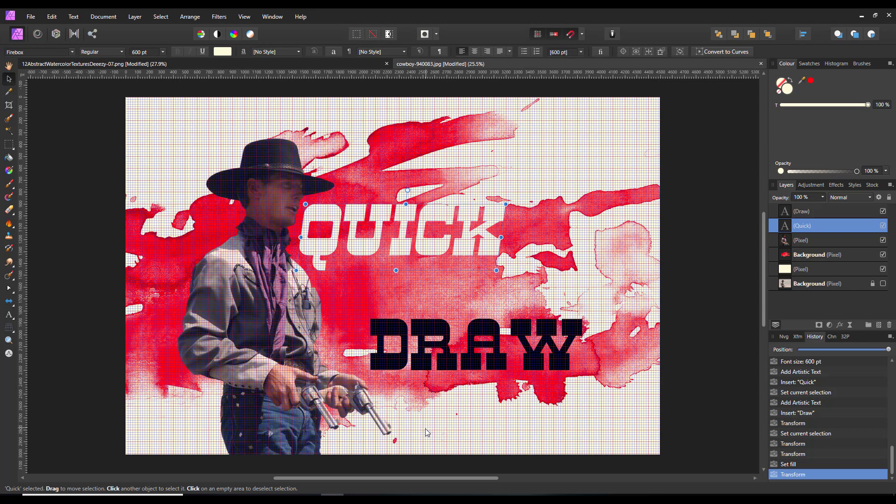
{"action": "scroll", "coordinate": [336, 350], "scroll_direction": "up", "scroll_amount": 3}
{"action": "scroll", "coordinate": [337, 348], "scroll_direction": "up", "scroll_amount": 2}
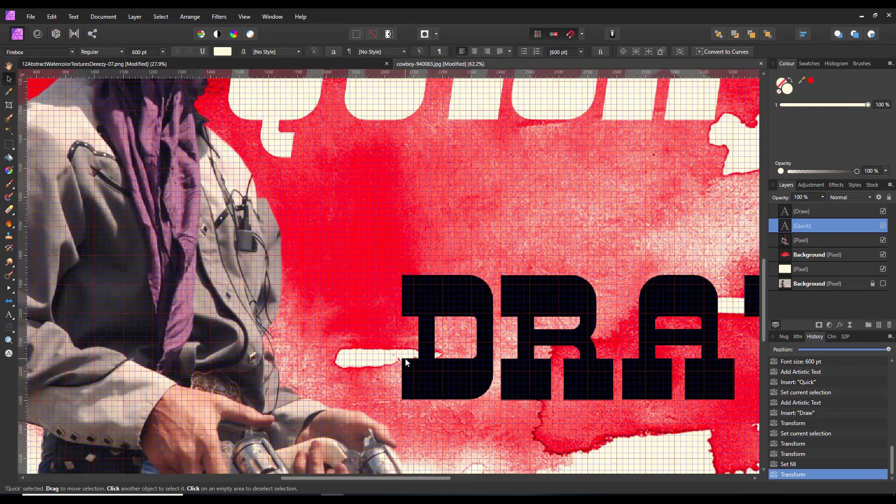
{"action": "left_click_drag", "start_coordinate": [763, 290], "coordinate": [762, 219]}
{"action": "scroll", "coordinate": [643, 326], "scroll_direction": "down", "scroll_amount": 1}
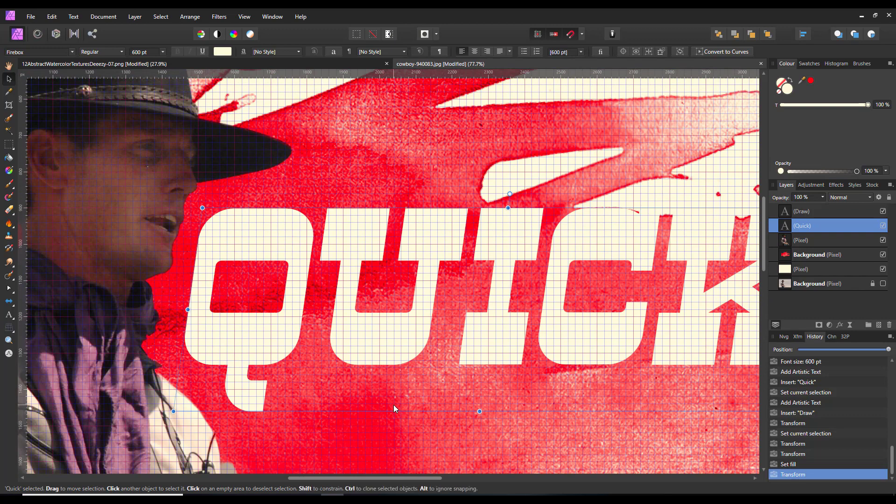
{"action": "scroll", "coordinate": [393, 405], "scroll_direction": "down", "scroll_amount": 1}
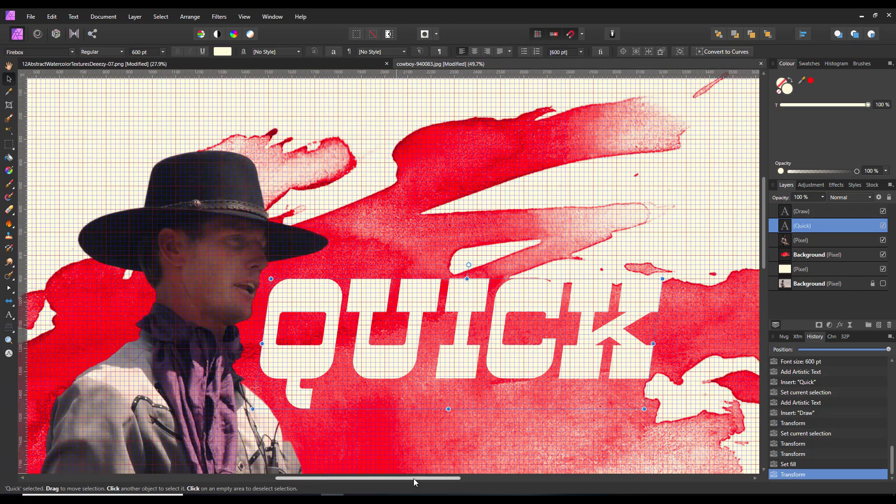
{"action": "left_click_drag", "start_coordinate": [414, 478], "coordinate": [450, 484]}
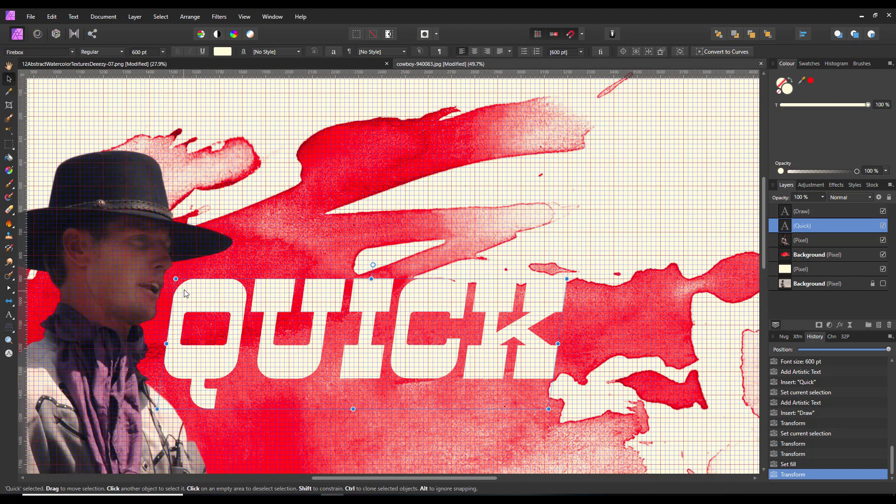
{"action": "left_click", "coordinate": [9, 326]}
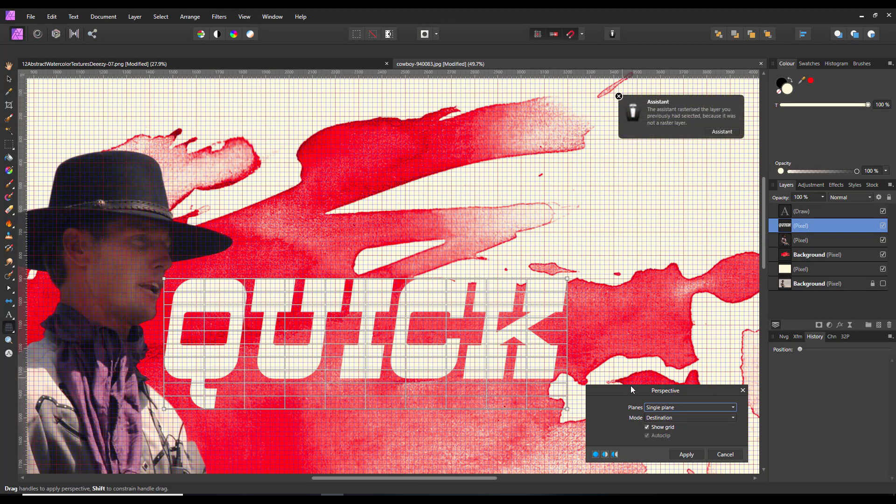
{"action": "left_click", "coordinate": [647, 428]}
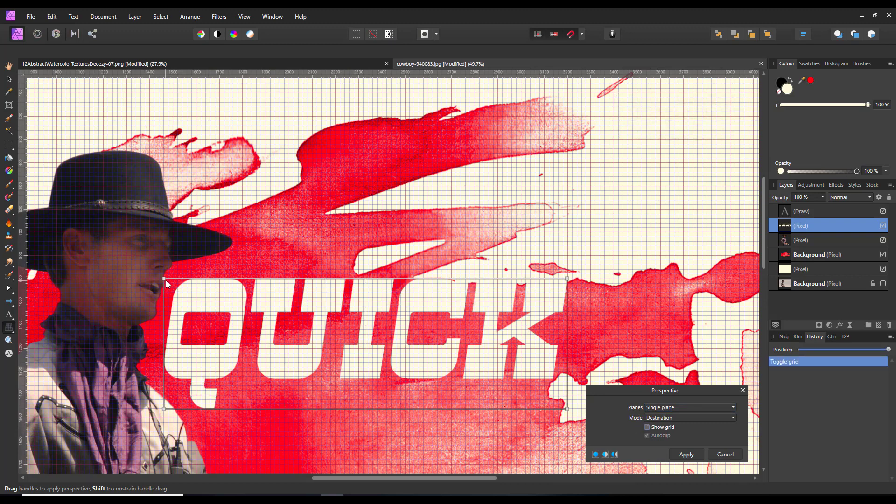
Distort Quick in perspective so it narrows at the cowboy's face and grows taller and slopes down towards the K, and apply it.
{"action": "left_click_drag", "start_coordinate": [164, 278], "coordinate": [183, 273]}
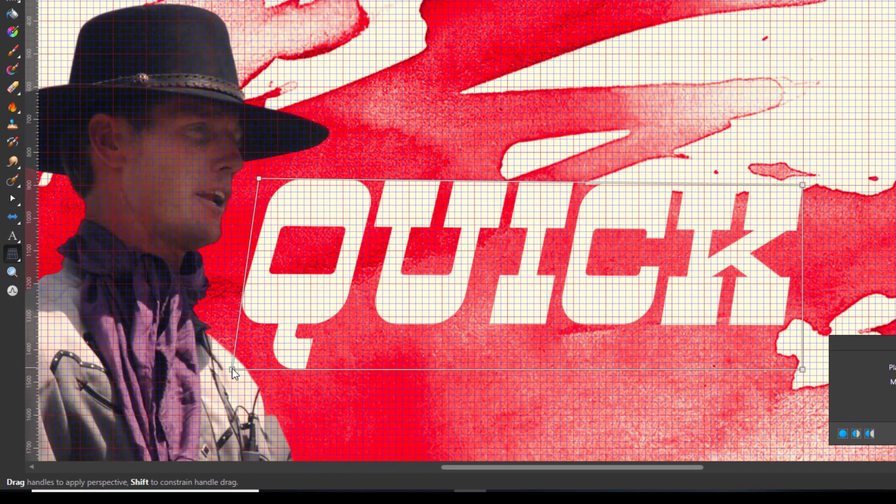
{"action": "left_click_drag", "start_coordinate": [232, 368], "coordinate": [259, 331]}
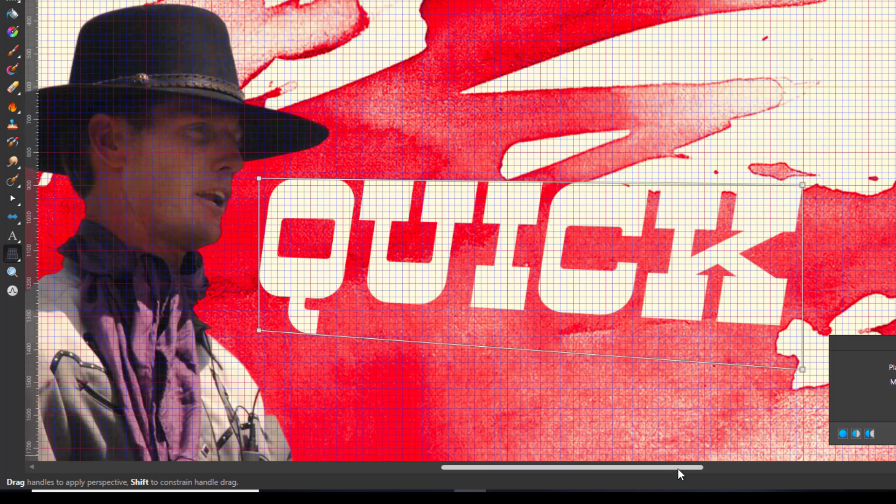
{"action": "left_click_drag", "start_coordinate": [678, 469], "coordinate": [780, 468]}
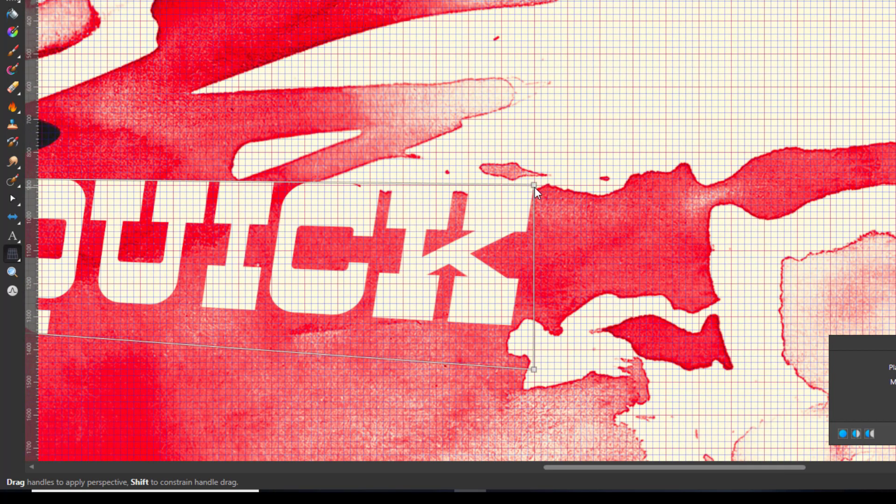
{"action": "left_click_drag", "start_coordinate": [535, 189], "coordinate": [532, 200]}
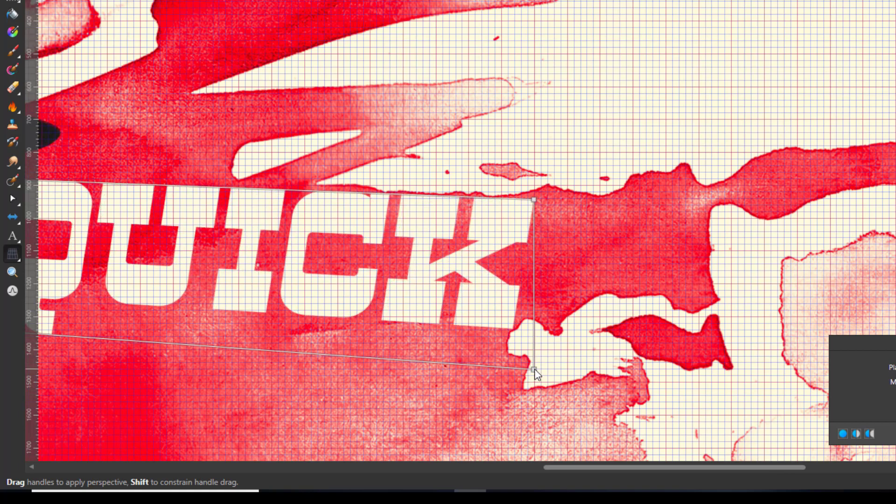
{"action": "left_click_drag", "start_coordinate": [534, 369], "coordinate": [534, 458]}
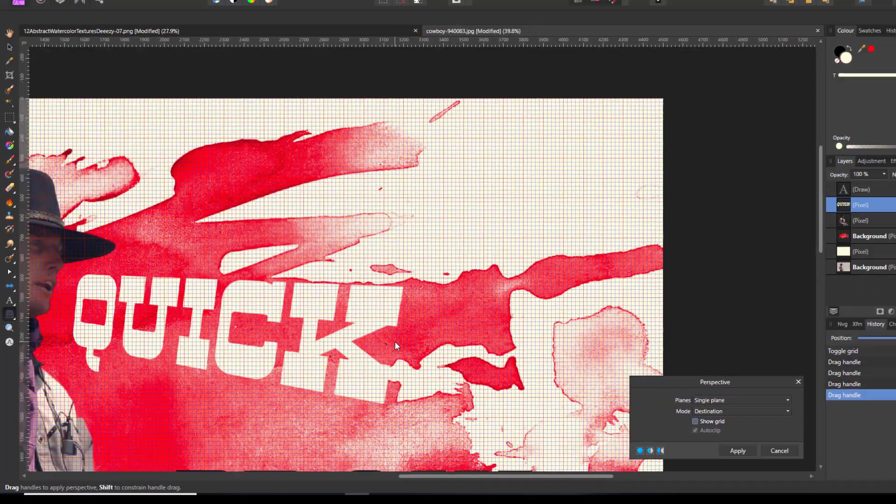
{"action": "scroll", "coordinate": [367, 355], "scroll_direction": "down", "scroll_amount": 1}
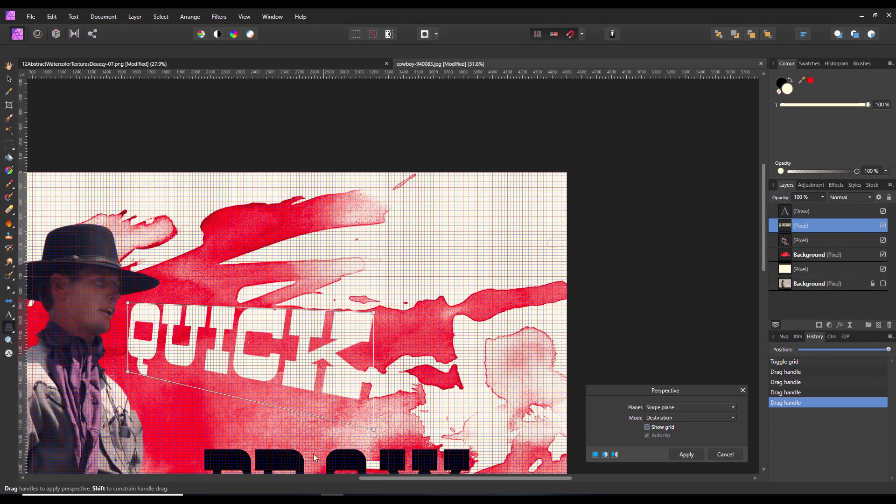
{"action": "left_click_drag", "start_coordinate": [388, 478], "coordinate": [328, 477]}
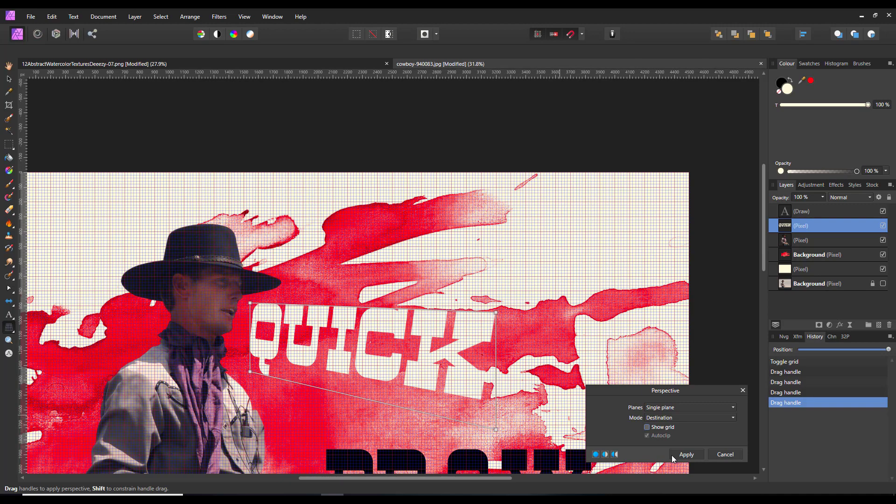
{"action": "left_click", "coordinate": [686, 455]}
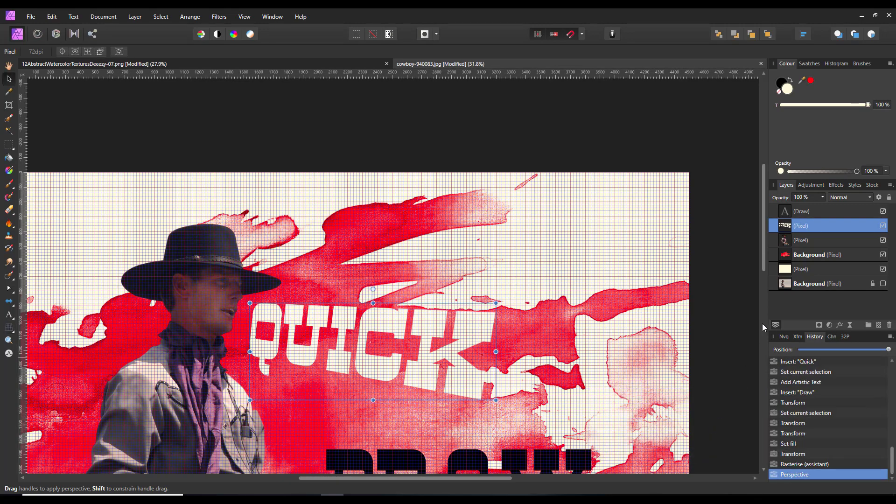
Change the fill of the Draw text to dark red (AD0303).
{"action": "left_click_drag", "start_coordinate": [764, 258], "coordinate": [766, 317]}
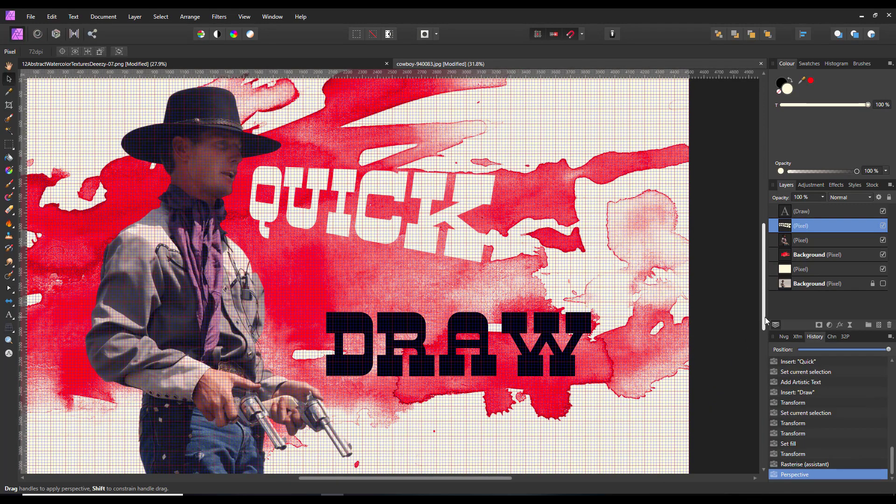
{"action": "left_click", "coordinate": [481, 367]}
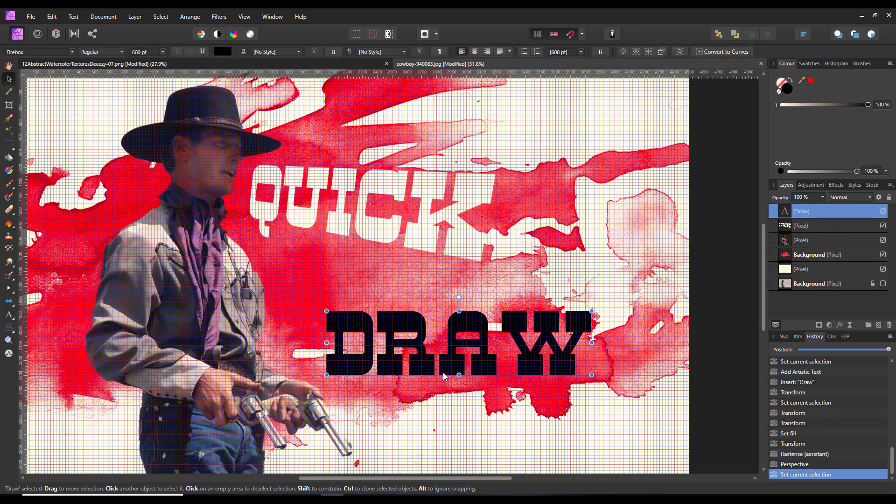
{"action": "double_click", "coordinate": [787, 91]}
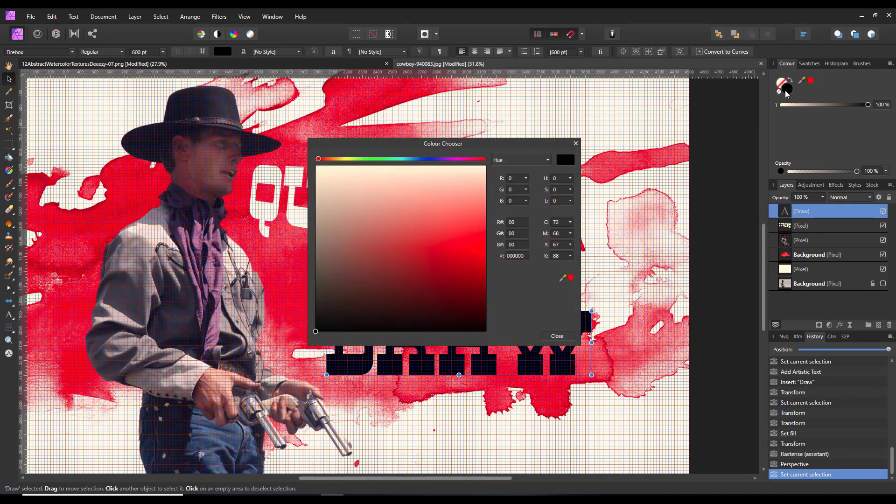
{"action": "left_click", "coordinate": [480, 253]}
{"action": "left_click_drag", "start_coordinate": [480, 253], "coordinate": [480, 273]}
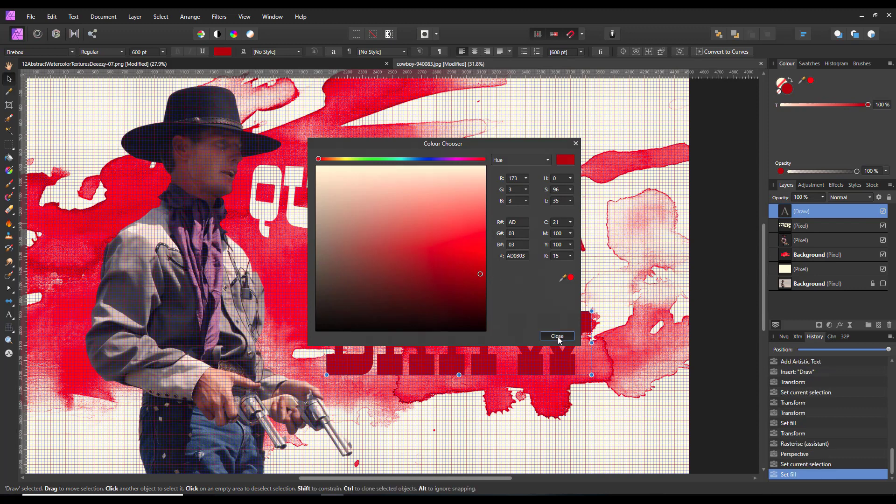
{"action": "left_click", "coordinate": [557, 336]}
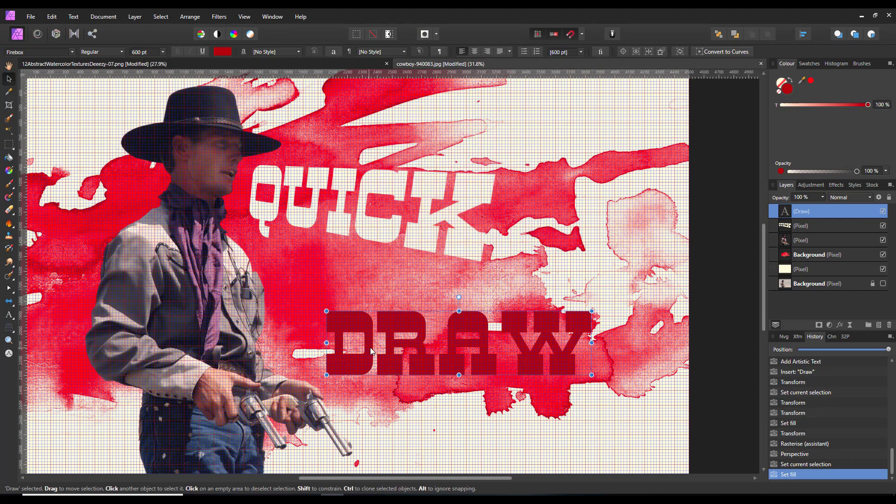
Move Draw up just beneath Quick and offset it to the right, checking the reference post in the browser in between.
{"action": "mouse_move", "coordinate": [370, 346]}
{"action": "left_mouse_down"}
{"action": "mouse_move", "coordinate": [347, 309]}
{"action": "mouse_move", "coordinate": [361, 298]}
{"action": "left_mouse_up"}
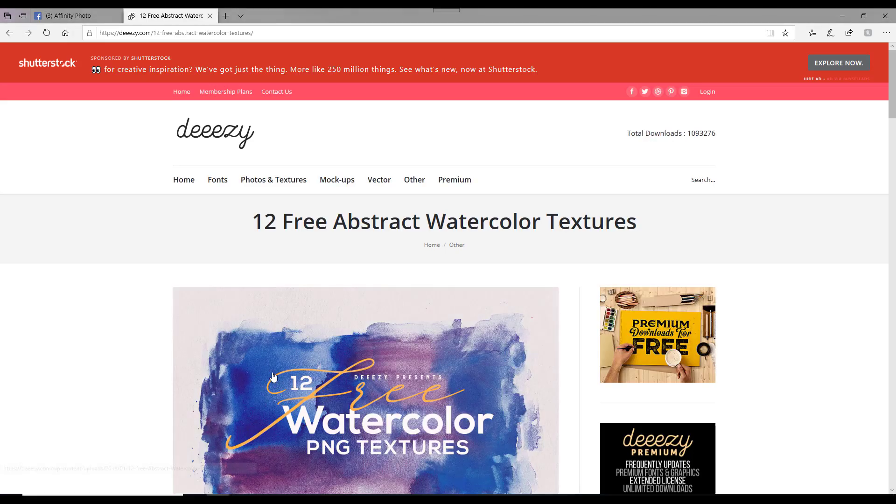
{"action": "key", "text": "ctrl+Tab"}
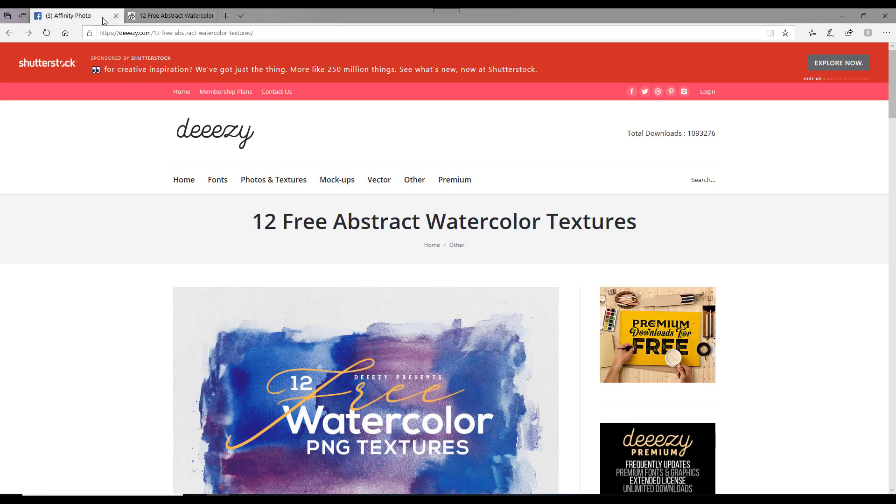
{"action": "scroll", "coordinate": [347, 255], "scroll_direction": "up", "scroll_amount": 4}
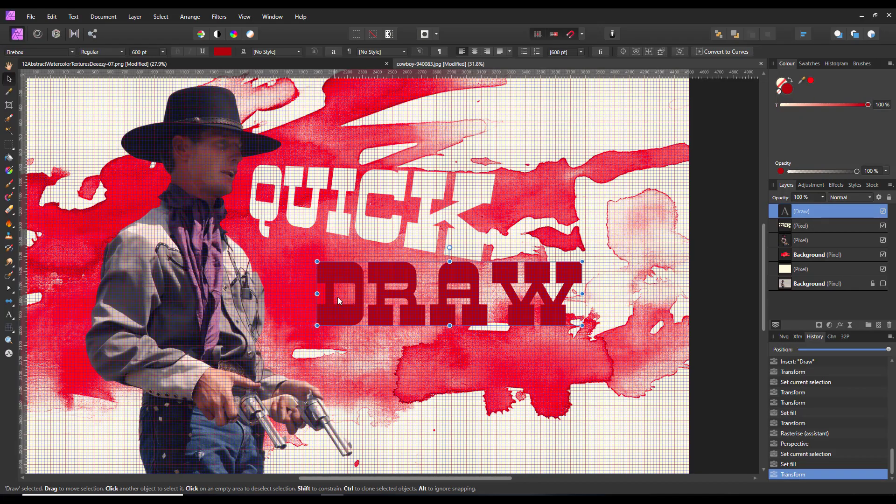
{"action": "mouse_move", "coordinate": [338, 297]}
{"action": "left_mouse_down"}
{"action": "mouse_move", "coordinate": [388, 293]}
{"action": "mouse_move", "coordinate": [376, 291]}
{"action": "left_mouse_up"}
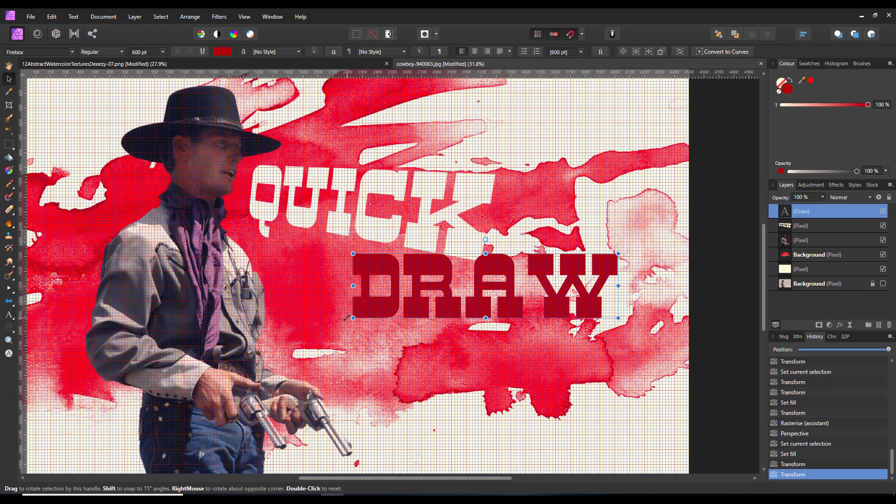
Start a single-plane Perspective distortion on Draw, making its D end upright and slightly shorter.
{"action": "left_click", "coordinate": [8, 328]}
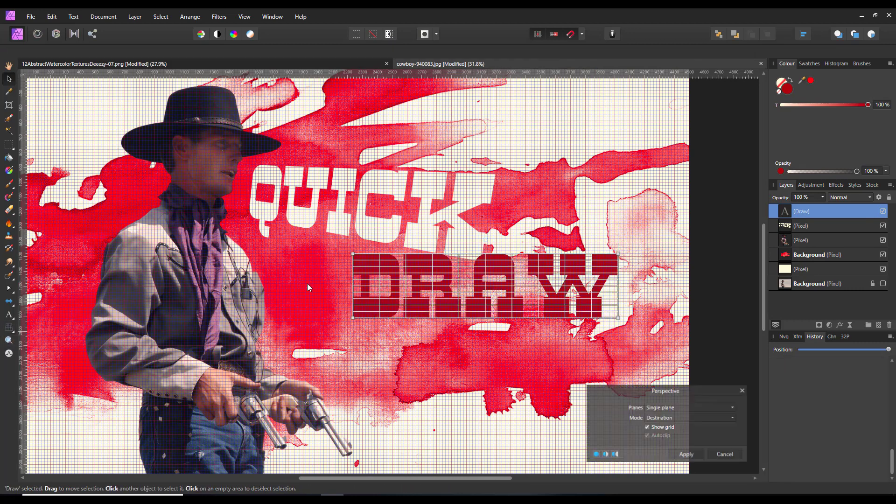
{"action": "left_click_drag", "start_coordinate": [352, 255], "coordinate": [357, 245]}
{"action": "scroll", "coordinate": [430, 306], "scroll_direction": "up", "scroll_amount": 3}
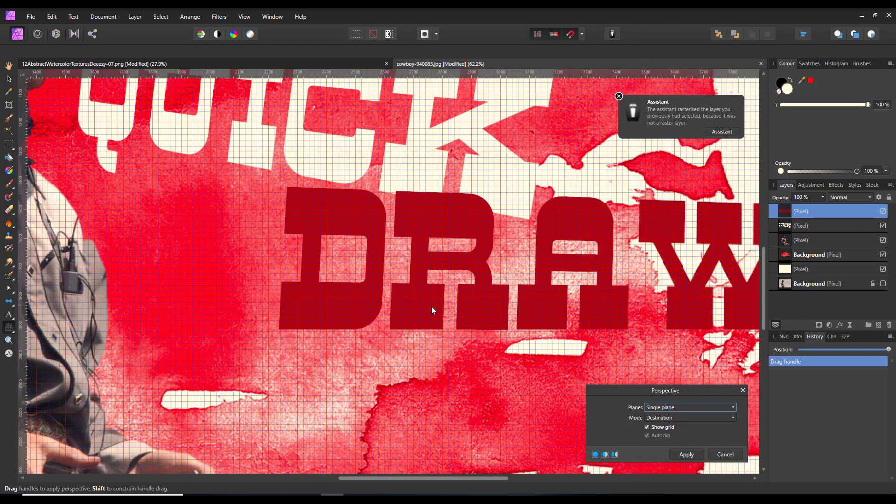
{"action": "mouse_move", "coordinate": [279, 329]}
{"action": "left_mouse_down"}
{"action": "mouse_move", "coordinate": [286, 333]}
{"action": "mouse_move", "coordinate": [286, 317]}
{"action": "left_mouse_up"}
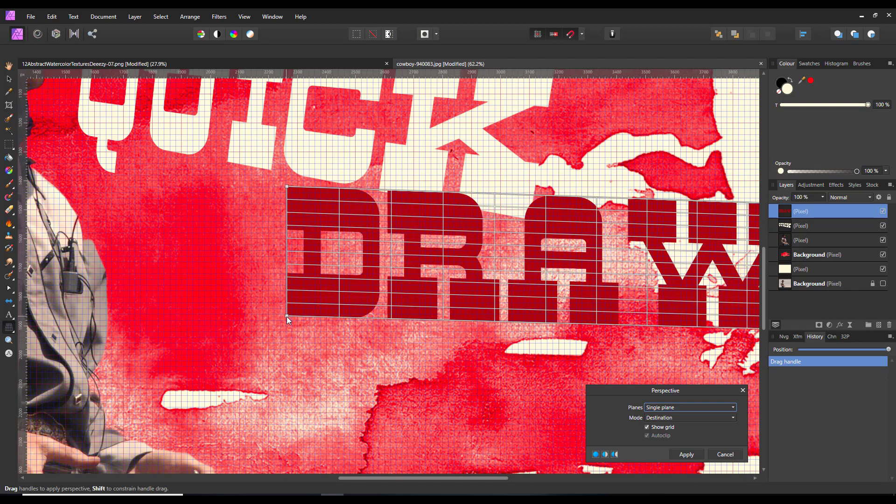
{"action": "left_click_drag", "start_coordinate": [764, 259], "coordinate": [763, 231]}
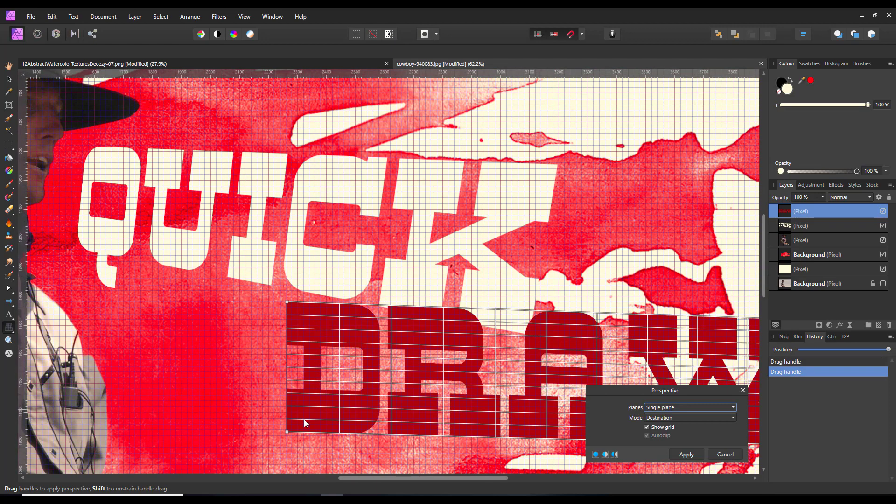
{"action": "left_click_drag", "start_coordinate": [287, 431], "coordinate": [287, 425]}
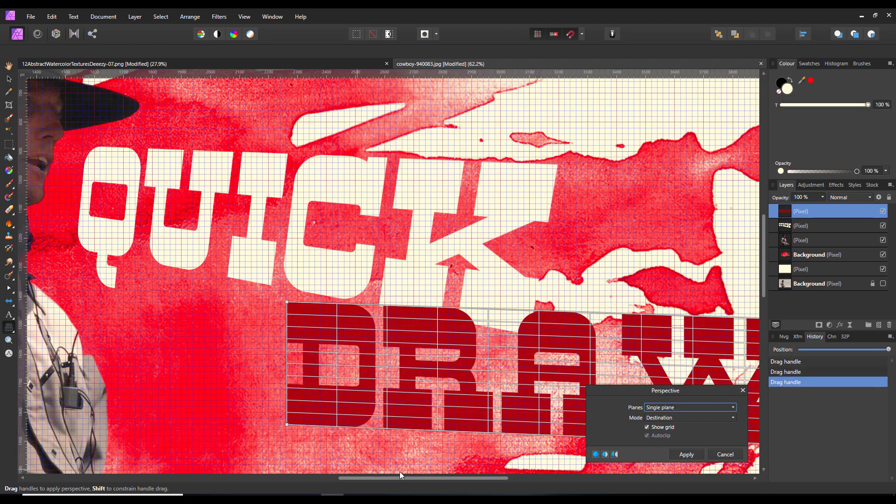
Pull both corners of Draw's W end down so the word slopes parallel to Quick and grows taller towards the W.
{"action": "left_click_drag", "start_coordinate": [415, 480], "coordinate": [533, 482]}
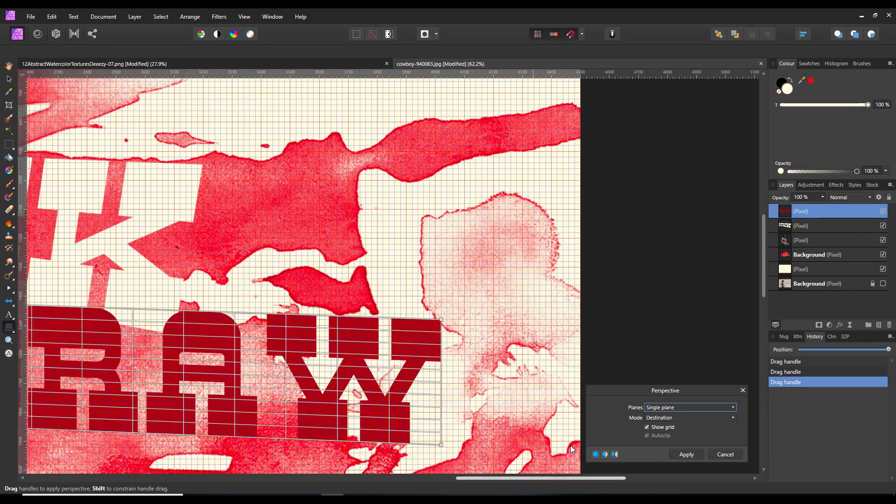
{"action": "left_click_drag", "start_coordinate": [763, 244], "coordinate": [768, 274]}
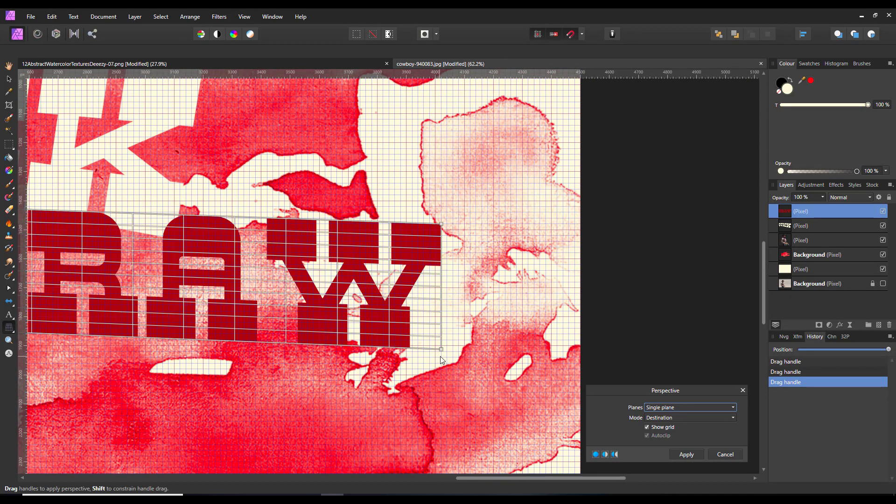
{"action": "mouse_move", "coordinate": [441, 350]}
{"action": "left_mouse_down"}
{"action": "mouse_move", "coordinate": [439, 384]}
{"action": "mouse_move", "coordinate": [455, 408]}
{"action": "left_mouse_up"}
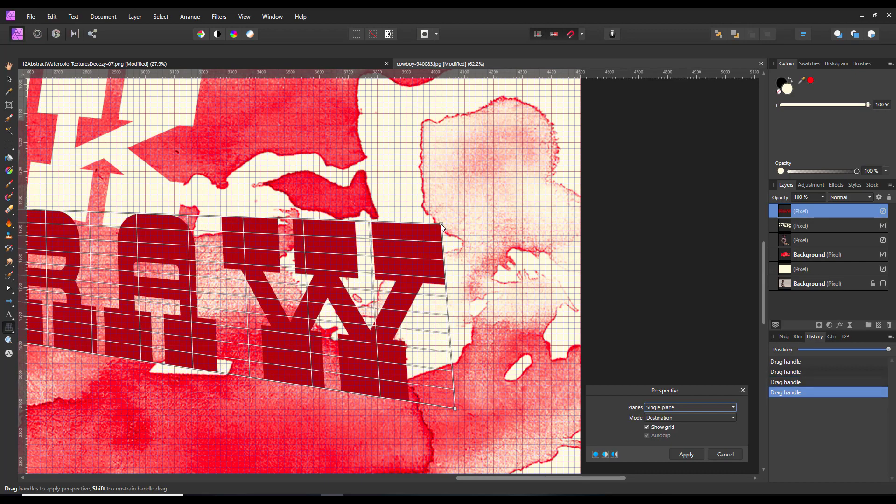
{"action": "left_click_drag", "start_coordinate": [442, 223], "coordinate": [426, 288]}
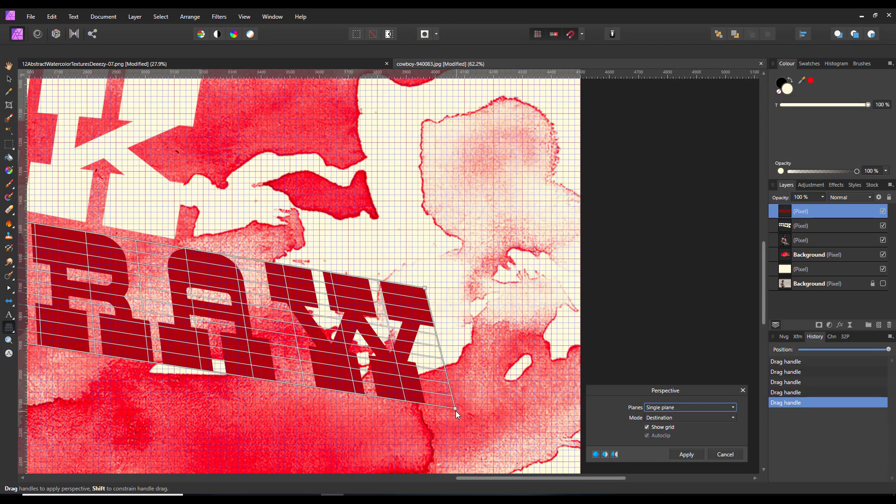
{"action": "mouse_move", "coordinate": [456, 411]}
{"action": "left_mouse_down"}
{"action": "mouse_move", "coordinate": [425, 448]}
{"action": "mouse_move", "coordinate": [431, 465]}
{"action": "left_mouse_up"}
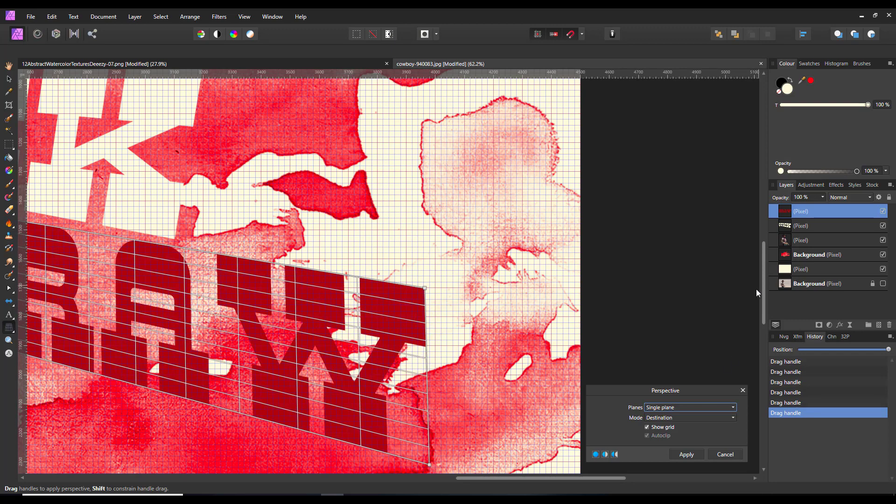
Lower the corners at Draw's W end further, mostly the bottom one, for a stronger perspective, and apply the distortion.
{"action": "scroll", "coordinate": [252, 376], "scroll_direction": "down", "scroll_amount": 3}
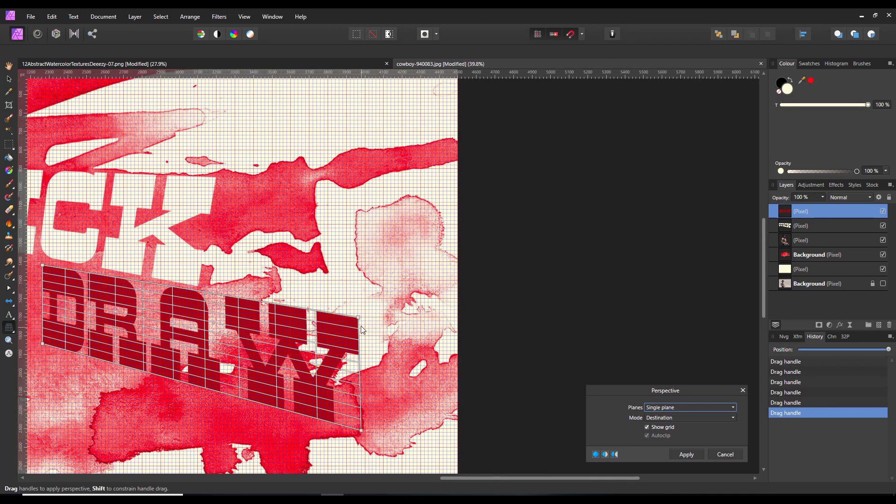
{"action": "left_click_drag", "start_coordinate": [359, 320], "coordinate": [358, 325]}
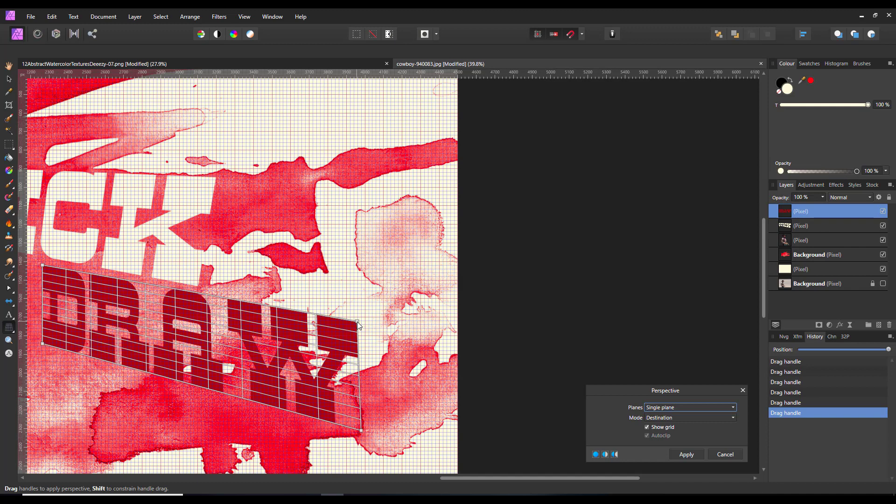
{"action": "left_click_drag", "start_coordinate": [763, 244], "coordinate": [764, 277]}
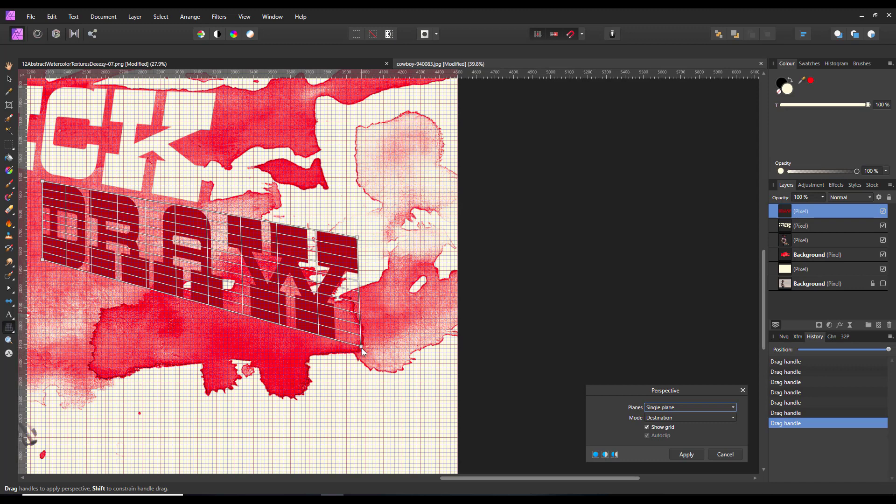
{"action": "mouse_move", "coordinate": [362, 348]}
{"action": "left_mouse_down"}
{"action": "mouse_move", "coordinate": [373, 372]}
{"action": "mouse_move", "coordinate": [356, 386]}
{"action": "left_mouse_up"}
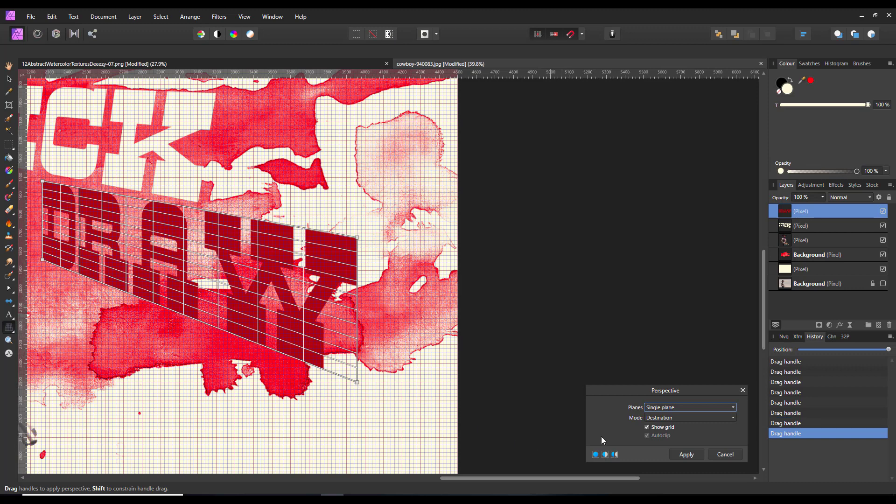
{"action": "left_click", "coordinate": [699, 454]}
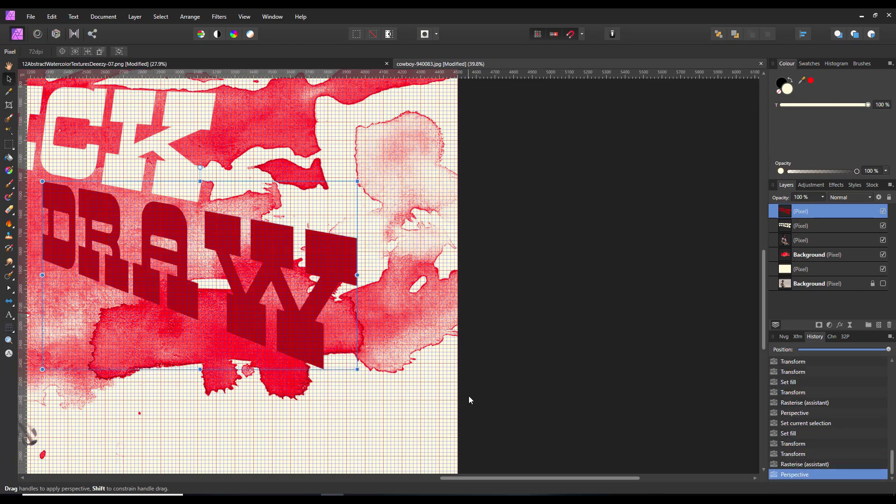
Hide the document grid and deselect the Draw lettering, with the whole poster fitted in view.
{"action": "key", "text": "ctrl+0"}
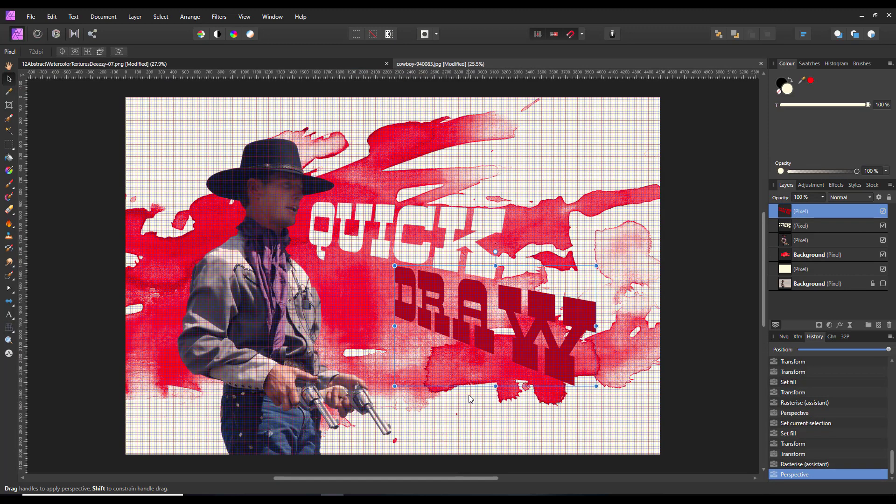
{"action": "left_click", "coordinate": [245, 17]}
{"action": "left_click", "coordinate": [147, 87]}
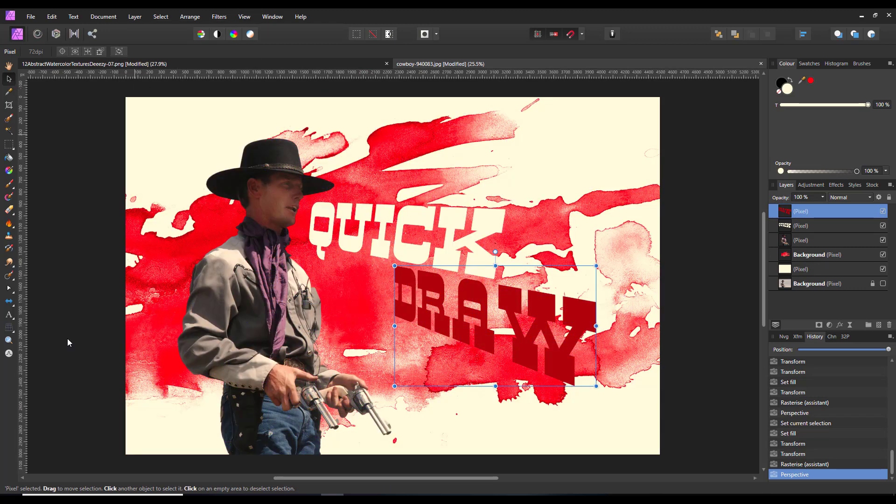
{"action": "left_click", "coordinate": [703, 343]}
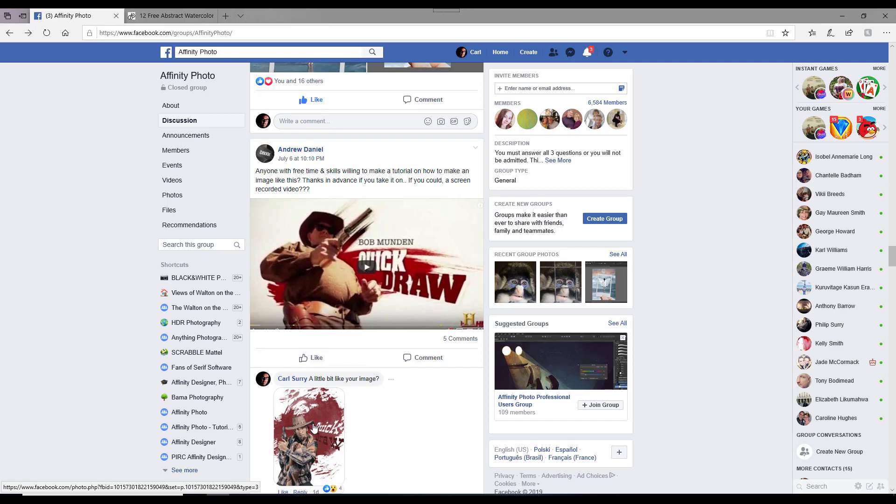
Review the reference Quick Draw post in the Facebook group, and shift the red watercolor texture right and slightly up in Affinity Photo.
{"action": "scroll", "coordinate": [313, 428], "scroll_direction": "down", "scroll_amount": 4}
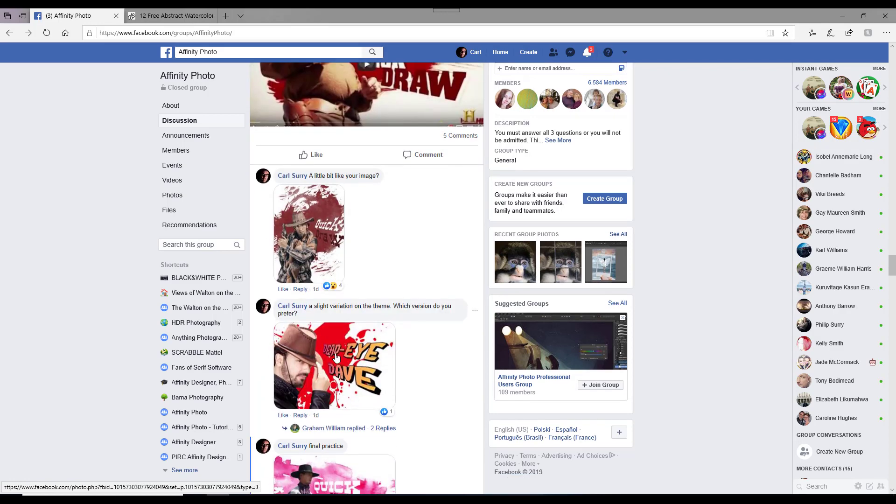
{"action": "scroll", "coordinate": [394, 339], "scroll_direction": "up", "scroll_amount": 5}
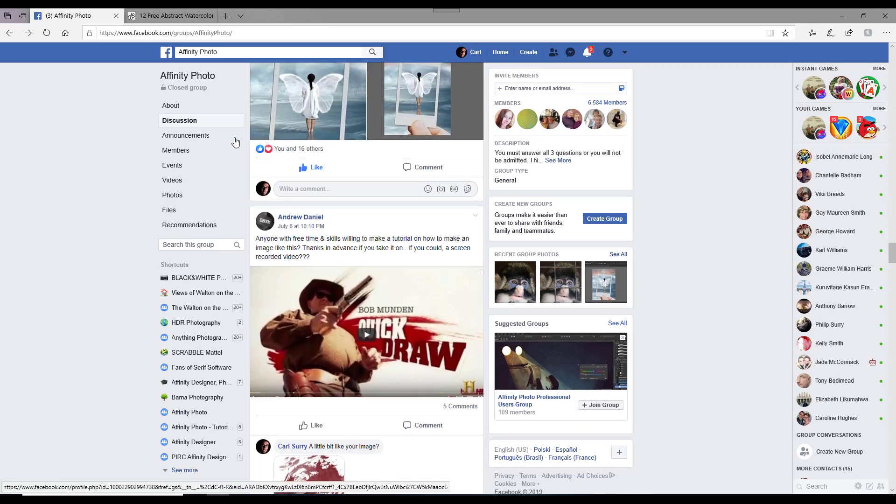
{"action": "left_click", "coordinate": [332, 499]}
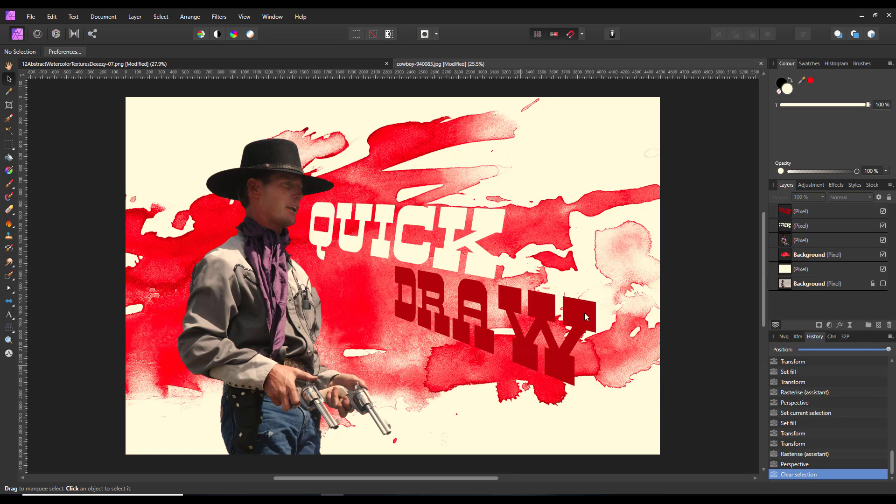
{"action": "left_click", "coordinate": [849, 253]}
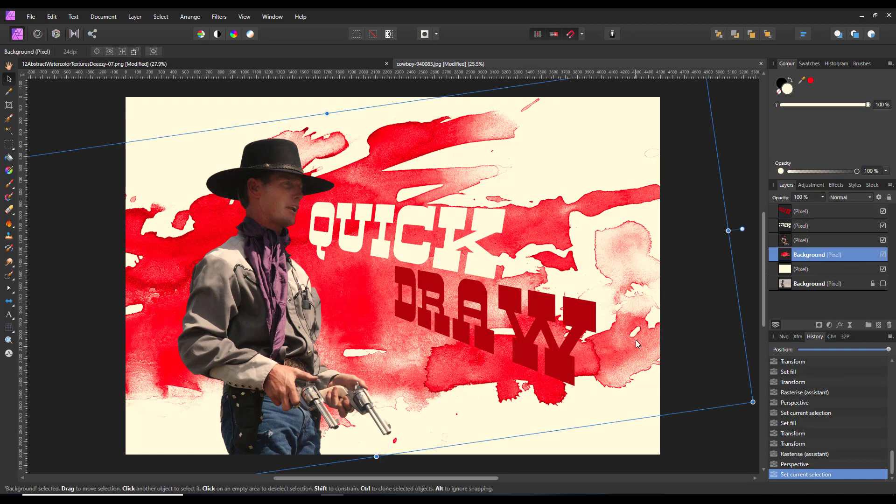
{"action": "left_click_drag", "start_coordinate": [670, 342], "coordinate": [690, 336]}
{"action": "left_click", "coordinate": [683, 433]}
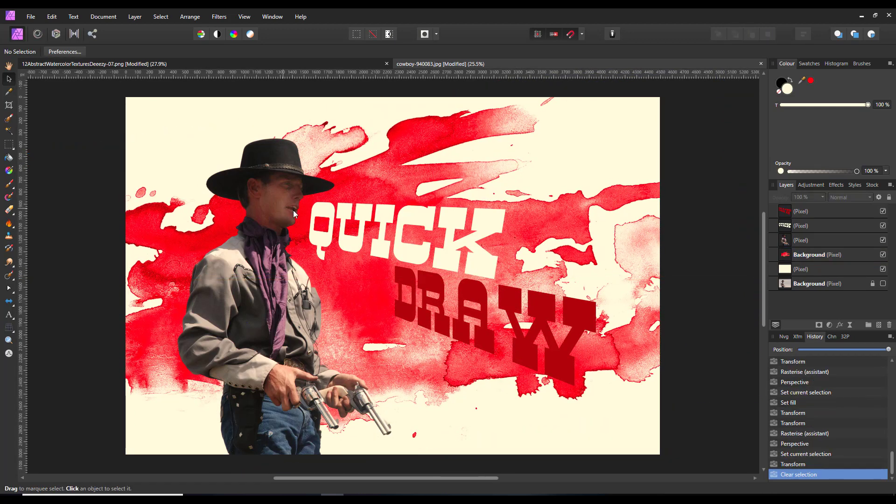